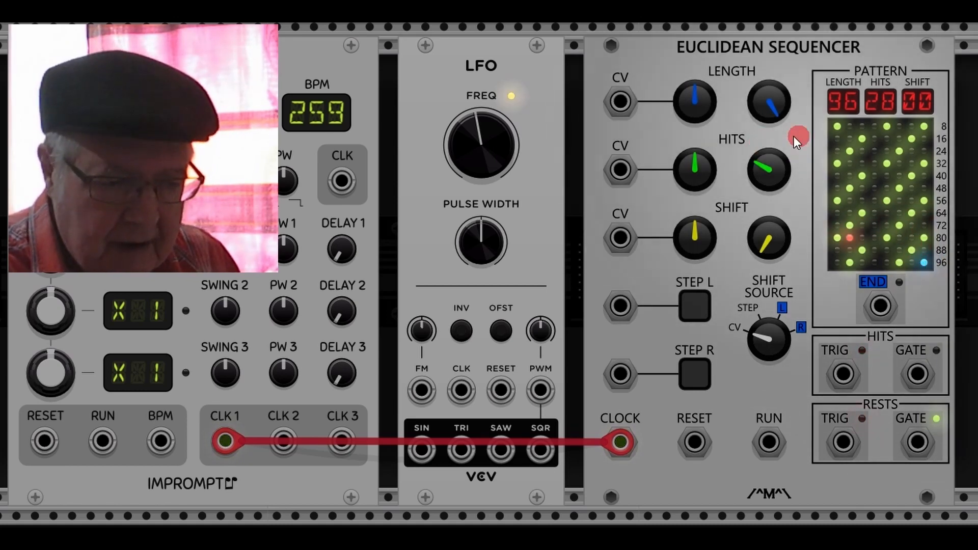
# - Raise the Euclidean Sequencer's number of hits to 96 and bring it back down to 49
pyautogui.moveTo(768, 173); pyautogui.dragTo(768, 127)
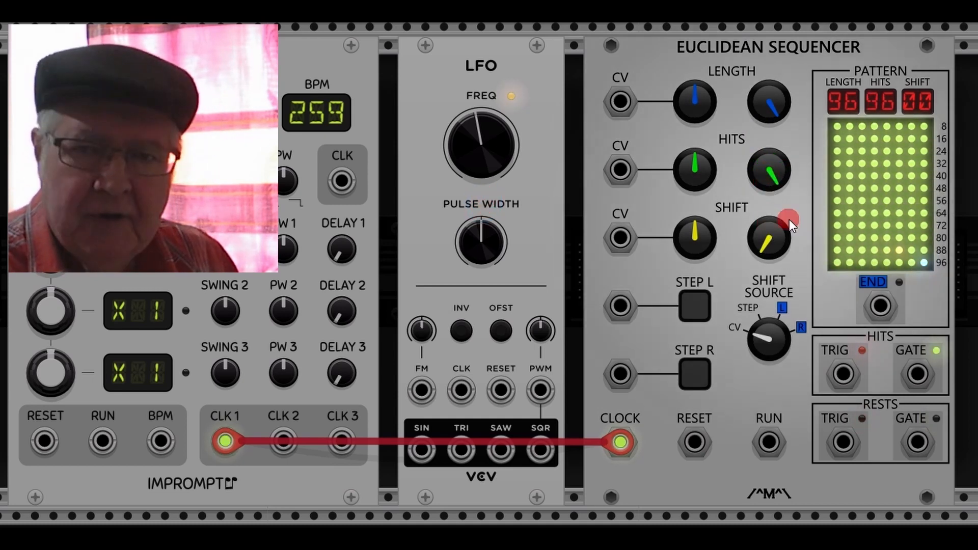
pyautogui.moveTo(751, 154); pyautogui.dragTo(750, 174)
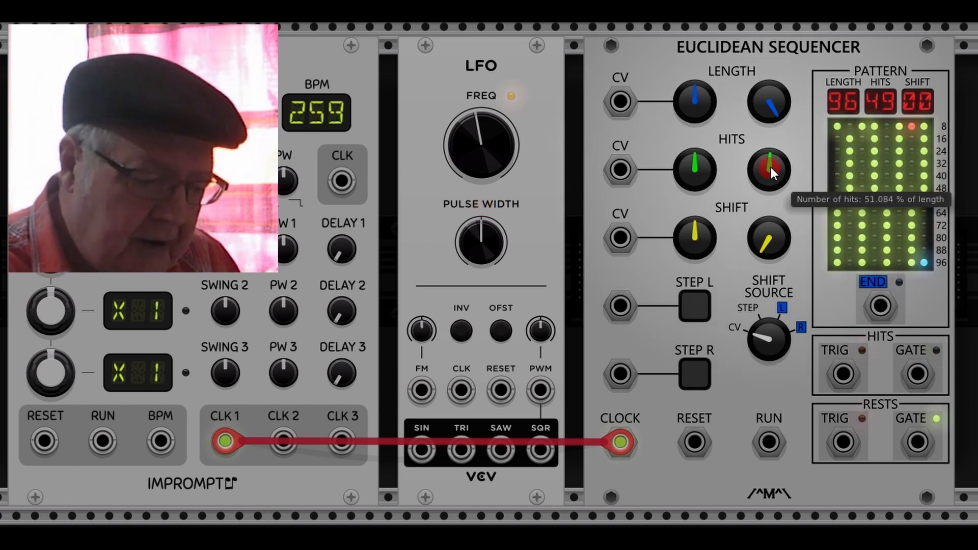
pyautogui.click(886, 160)
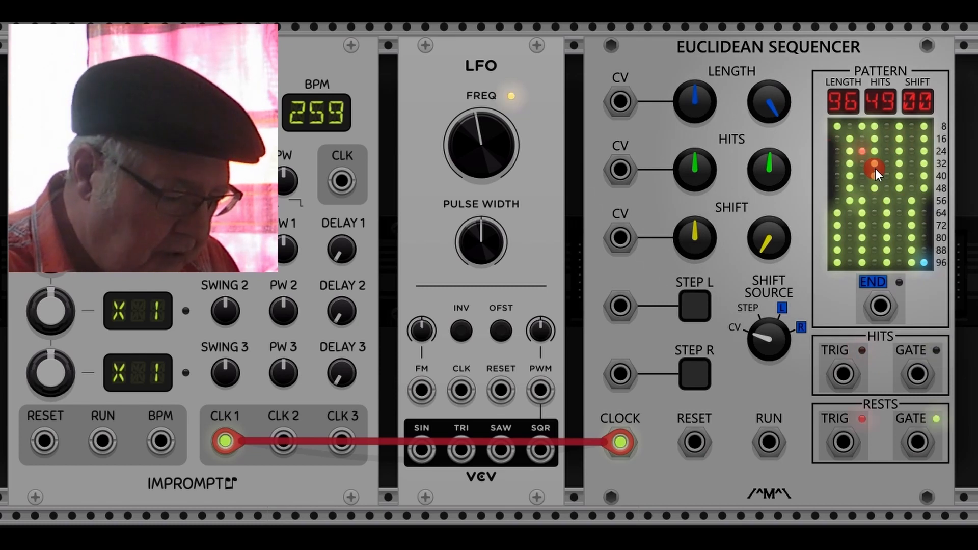
pyautogui.click(821, 120)
pyautogui.click(767, 256)
pyautogui.click(767, 120)
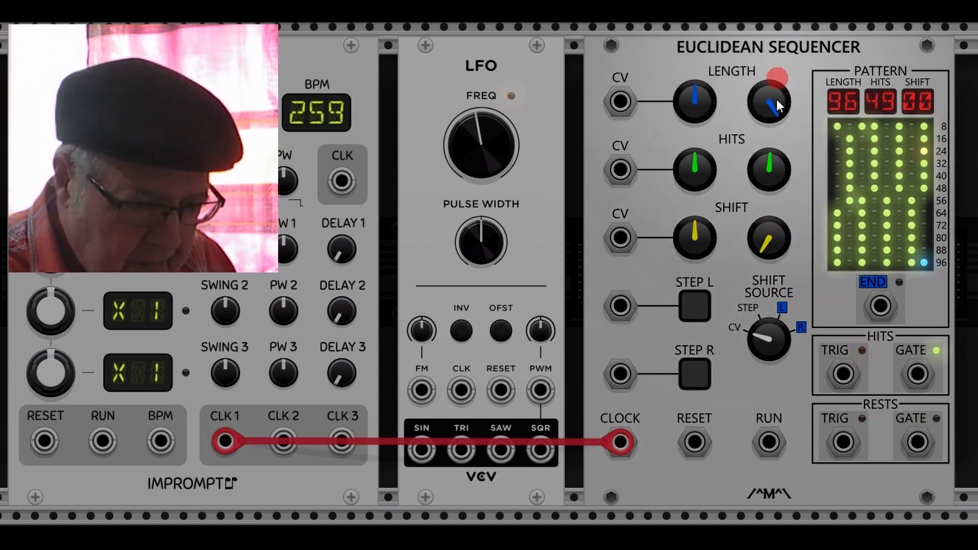
pyautogui.click(776, 237)
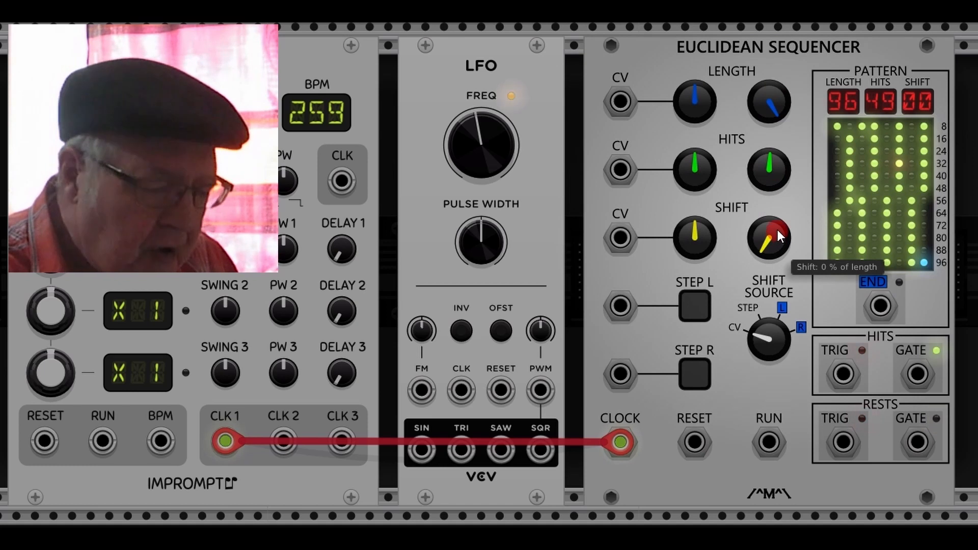
pyautogui.click(621, 170)
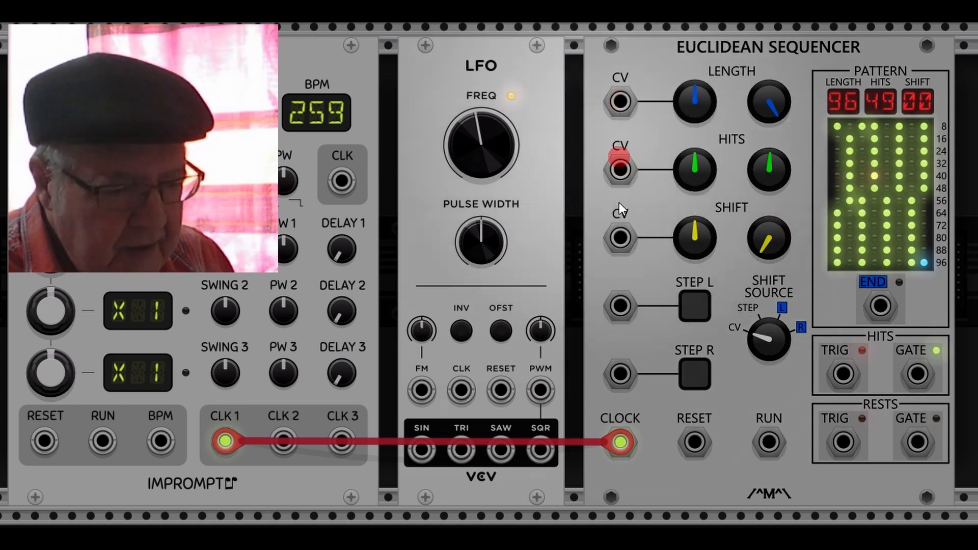
pyautogui.click(715, 195)
pyautogui.click(744, 83)
pyautogui.click(728, 155)
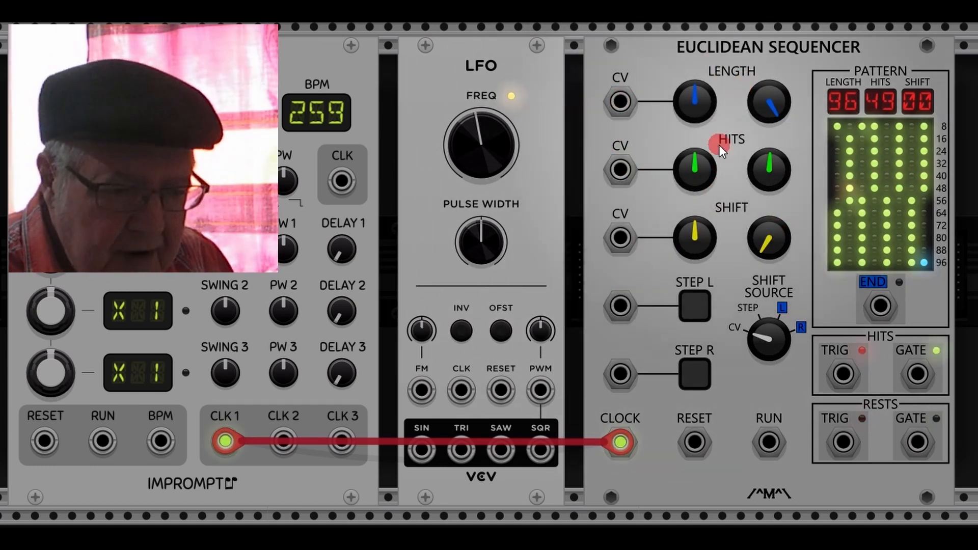
pyautogui.click(767, 115)
# - Reduce the hits to 15, lower the Length CV amount slightly, and shorten the pattern length to 62 steps
pyautogui.moveTo(781, 165); pyautogui.dragTo(484, 204)
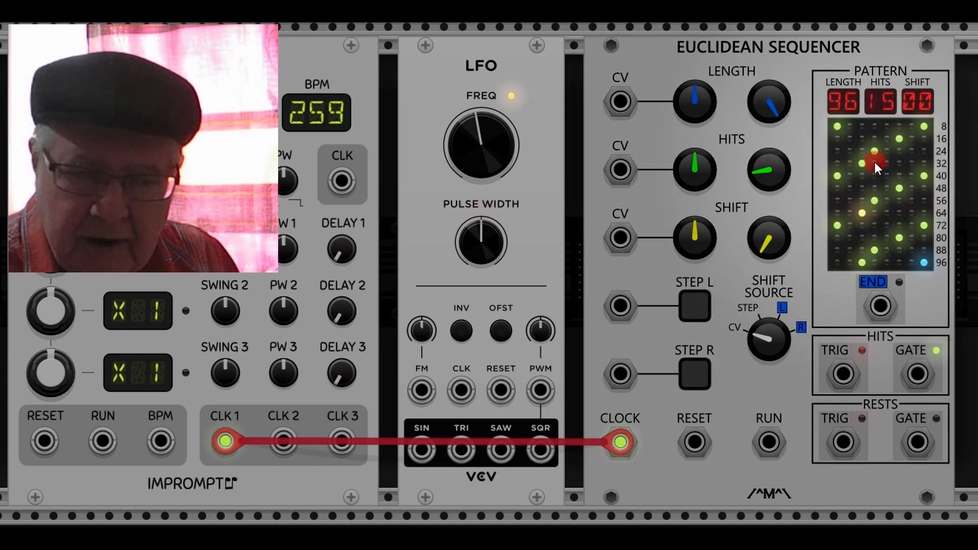
pyautogui.click(798, 93)
pyautogui.moveTo(698, 94); pyautogui.dragTo(485, 204)
pyautogui.moveTo(772, 99); pyautogui.dragTo(484, 203)
# - Patch the LFO's triangle output into the sequencer's Length CV input and raise the Length CV amount slightly above zero
pyautogui.click(482, 407)
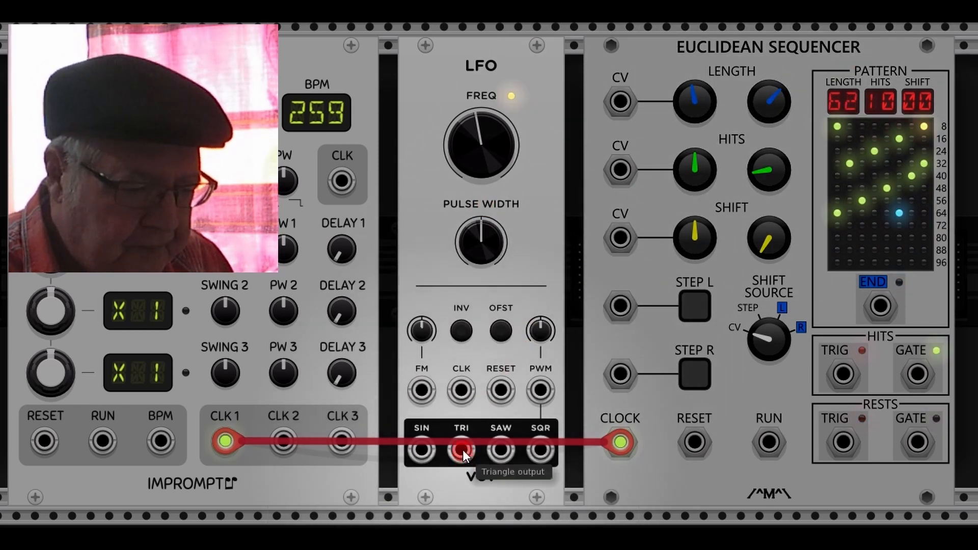
pyautogui.moveTo(461, 451); pyautogui.dragTo(616, 108)
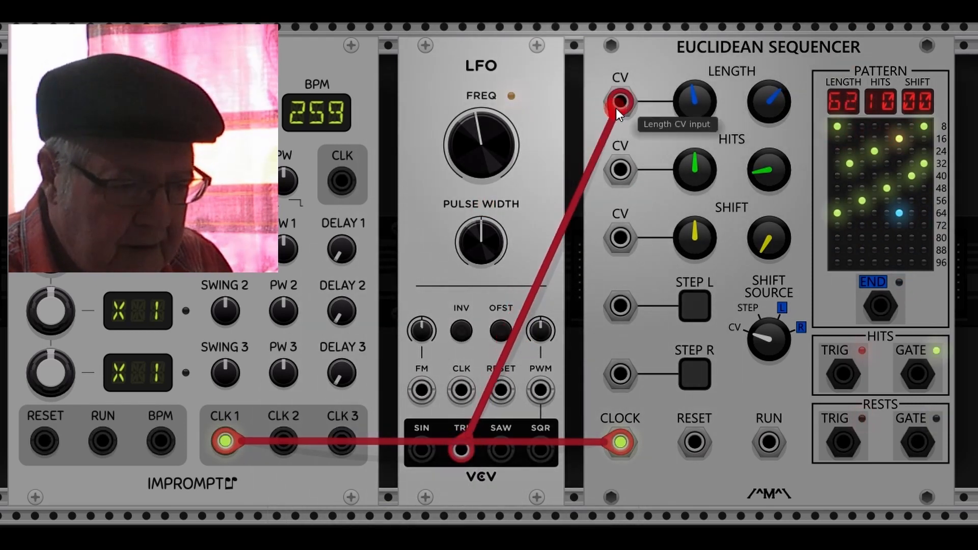
pyautogui.moveTo(705, 98)
pyautogui.mouseDown()
pyautogui.moveTo(686, 114)
pyautogui.moveTo(686, 98)
pyautogui.mouseUp()
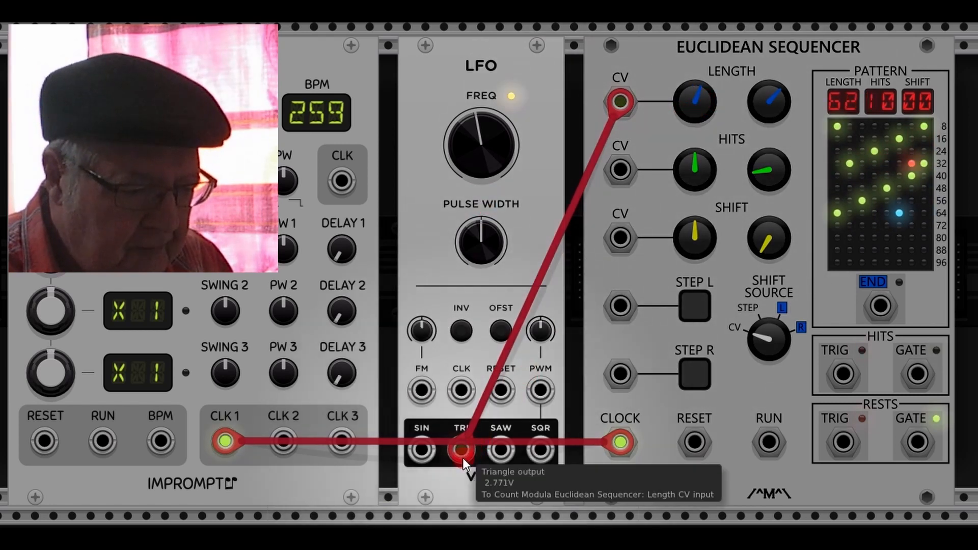
# - Run a second cable from the LFO's triangle output to the Hits CV input and raise the Hits CV amount well above zero
pyautogui.rightClick(464, 448)
pyautogui.moveTo(475, 471); pyautogui.dragTo(622, 171)
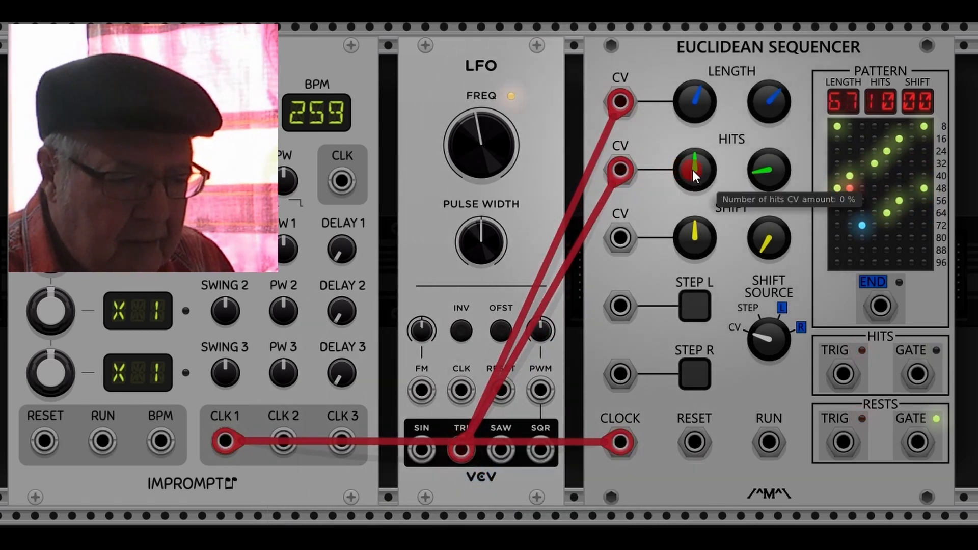
pyautogui.moveTo(693, 170); pyautogui.dragTo(693, 133)
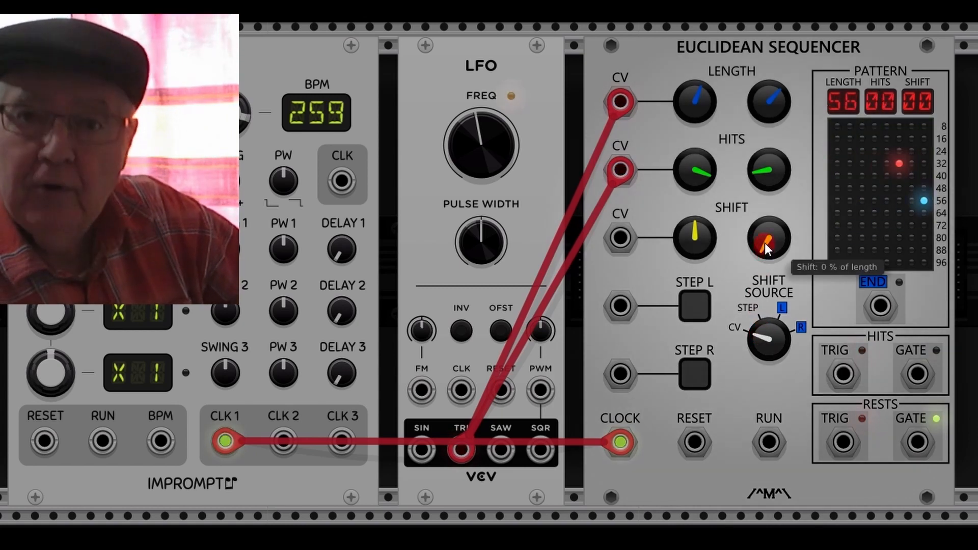
# - Set the pattern shift to about 1.9% of length and reduce the pattern length to 12 steps
pyautogui.moveTo(757, 241); pyautogui.dragTo(483, 204)
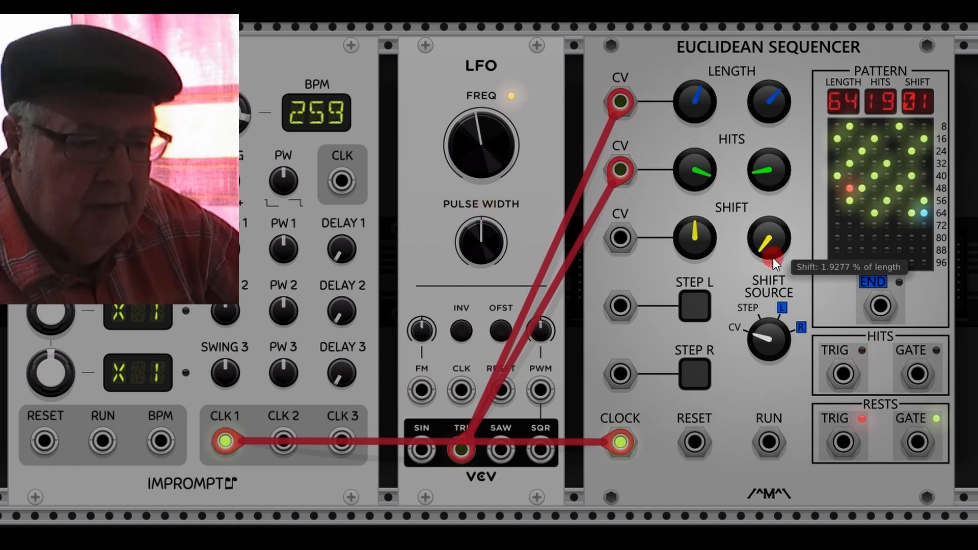
pyautogui.click(769, 101)
pyautogui.moveTo(769, 102); pyautogui.dragTo(484, 204)
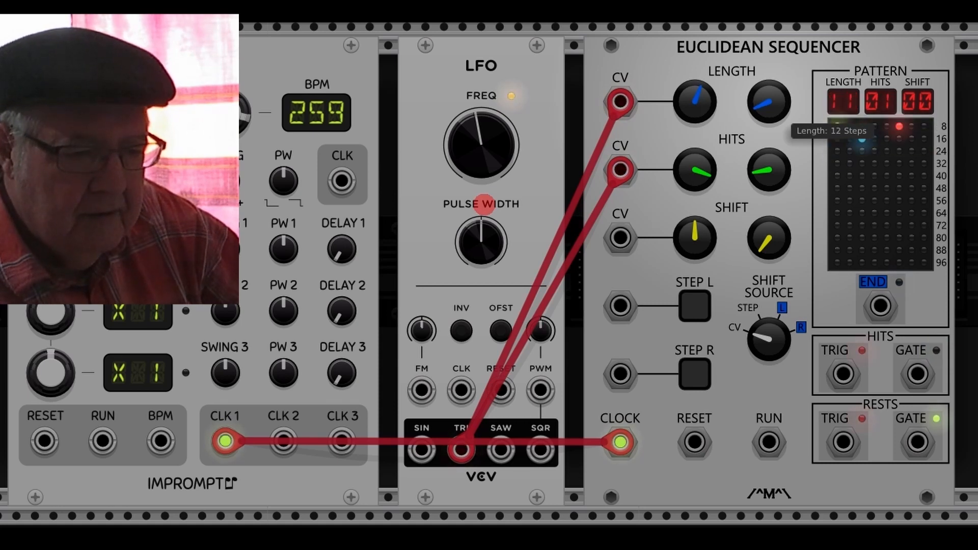
# - Disconnect the LFO cables from the Length and Hits CV inputs and set the number of hits to 7
pyautogui.click(759, 181)
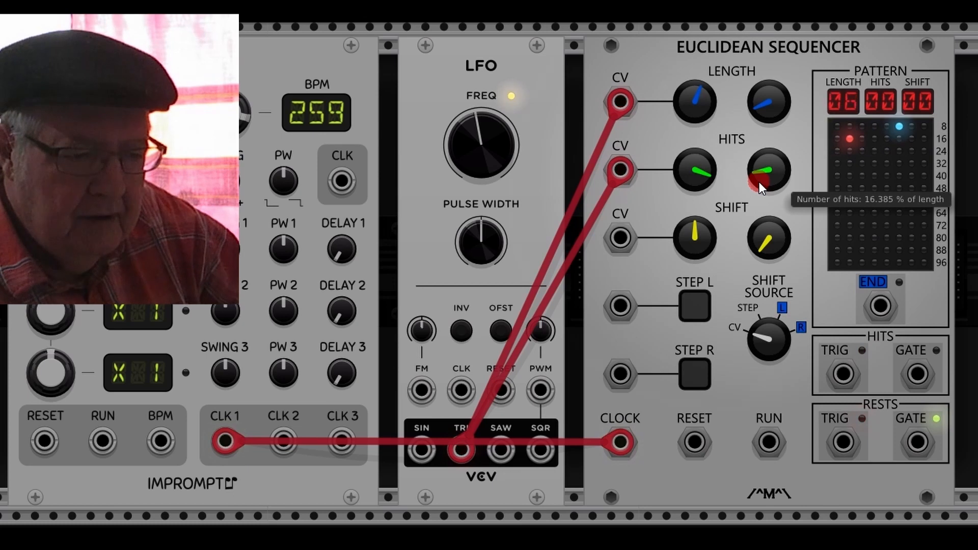
pyautogui.rightClick(627, 169)
pyautogui.rightClick(618, 106)
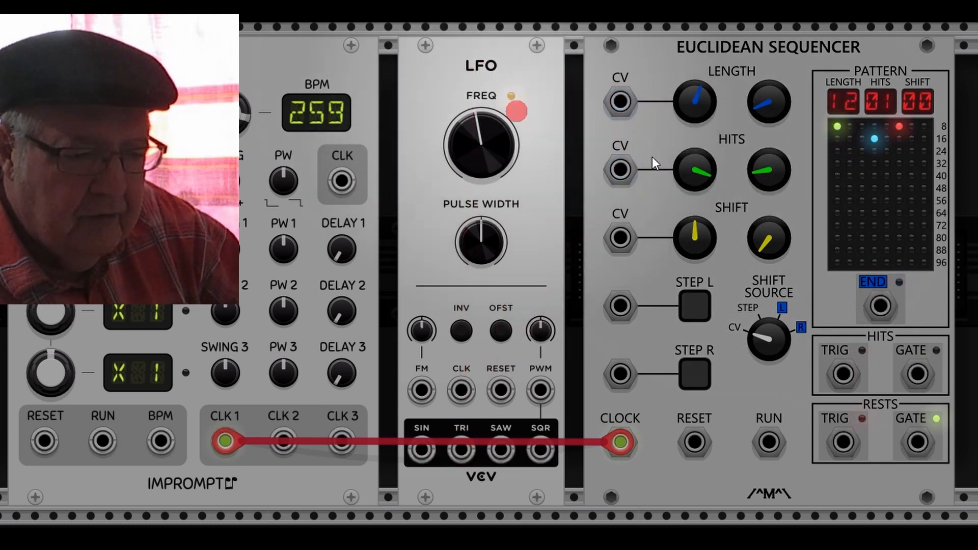
pyautogui.moveTo(765, 180); pyautogui.dragTo(485, 204)
# - Return the sequencer's shift amount to zero, keeping CV as the shift source
pyautogui.click(790, 206)
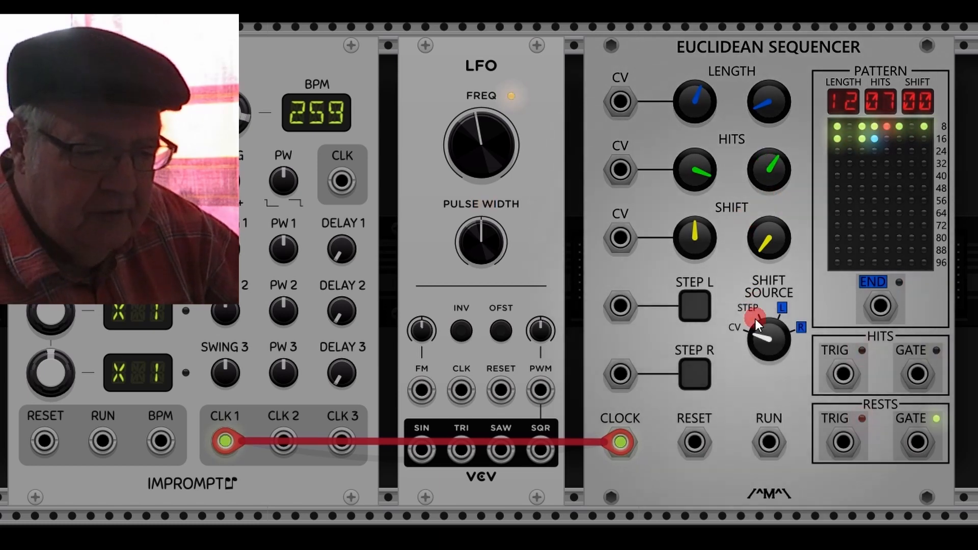
pyautogui.click(788, 334)
pyautogui.click(712, 329)
pyautogui.click(767, 337)
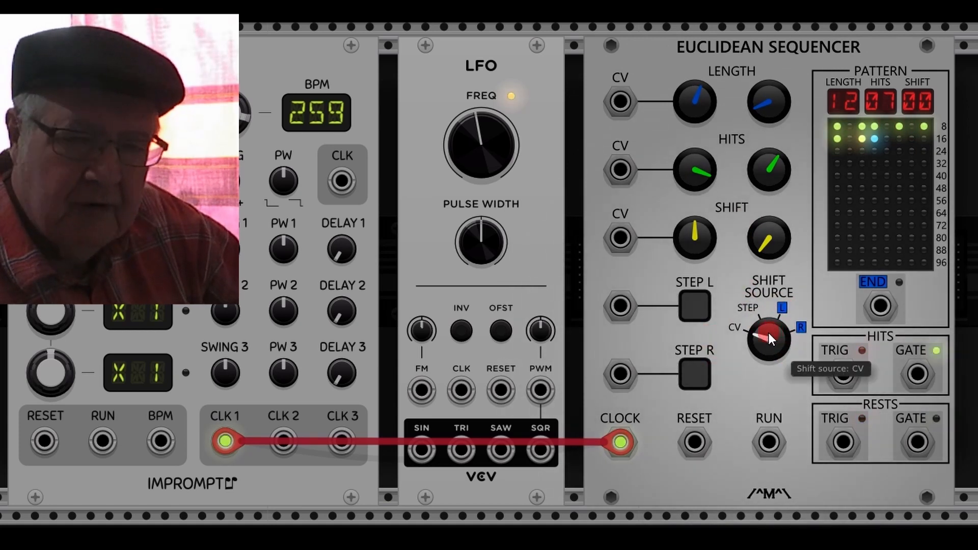
pyautogui.moveTo(769, 232); pyautogui.dragTo(484, 204)
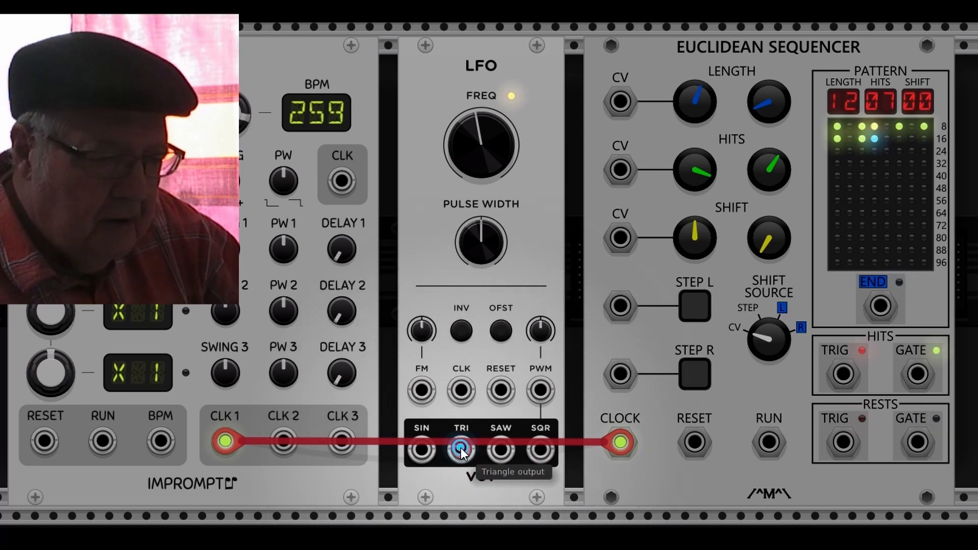
# - Try patching the LFO's triangle output into the Shift CV input and unplug the cable again
pyautogui.moveTo(461, 449); pyautogui.dragTo(695, 234)
pyautogui.moveTo(622, 238); pyautogui.dragTo(568, 240)
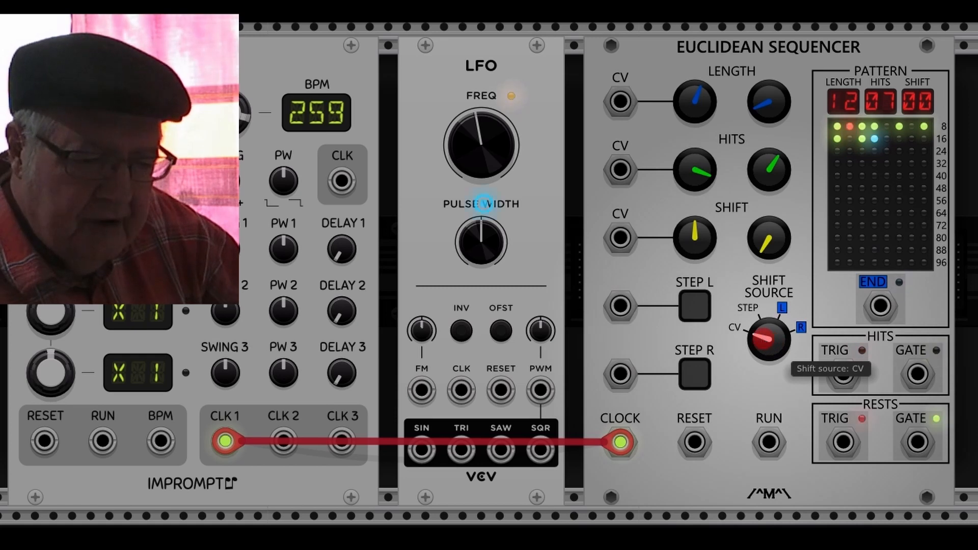
# - Set the shift source to Step buttons and step the pattern left three times to a shift of 9
pyautogui.moveTo(767, 339); pyautogui.dragTo(763, 340)
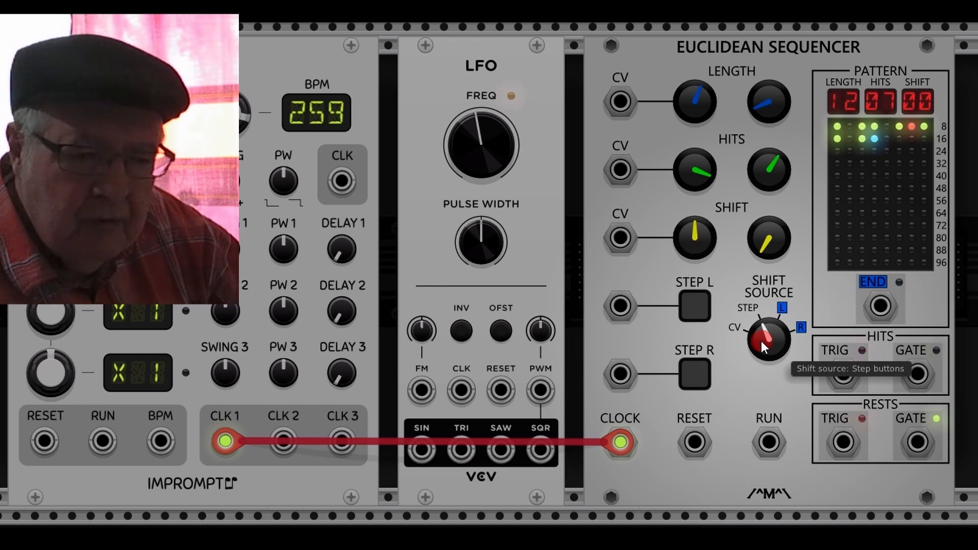
pyautogui.click(694, 311)
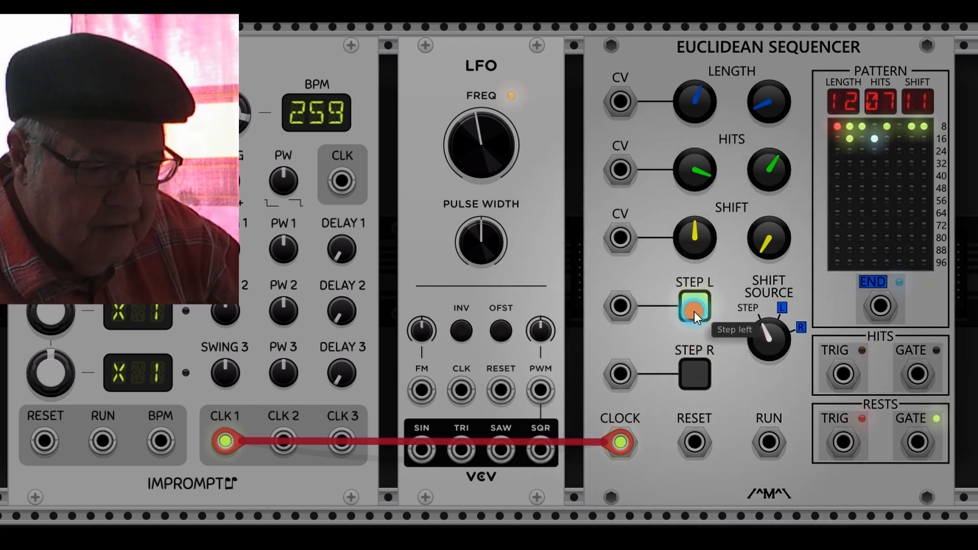
pyautogui.click(694, 310)
pyautogui.click(694, 310)
# - Step the pattern back right until its shift is 0
pyautogui.click(695, 371)
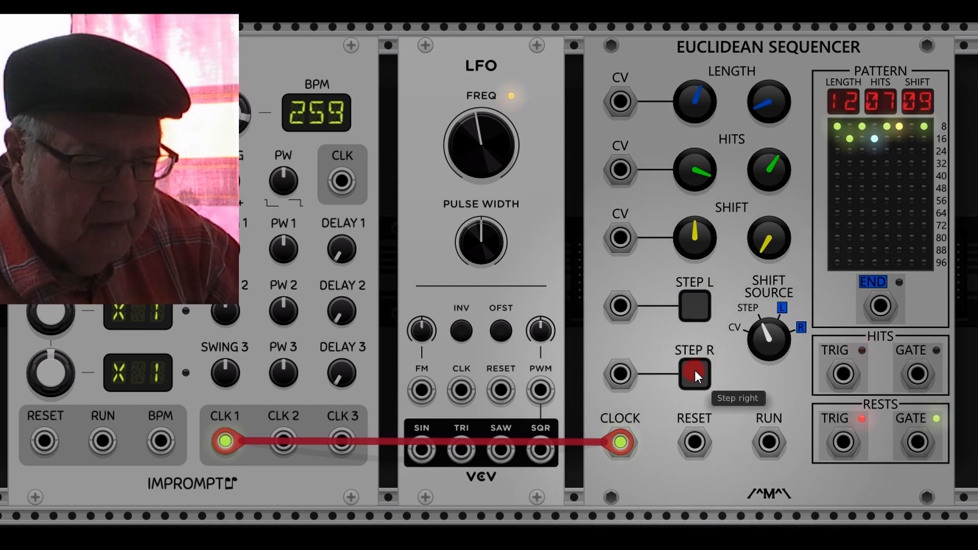
pyautogui.click(696, 375)
pyautogui.click(696, 375)
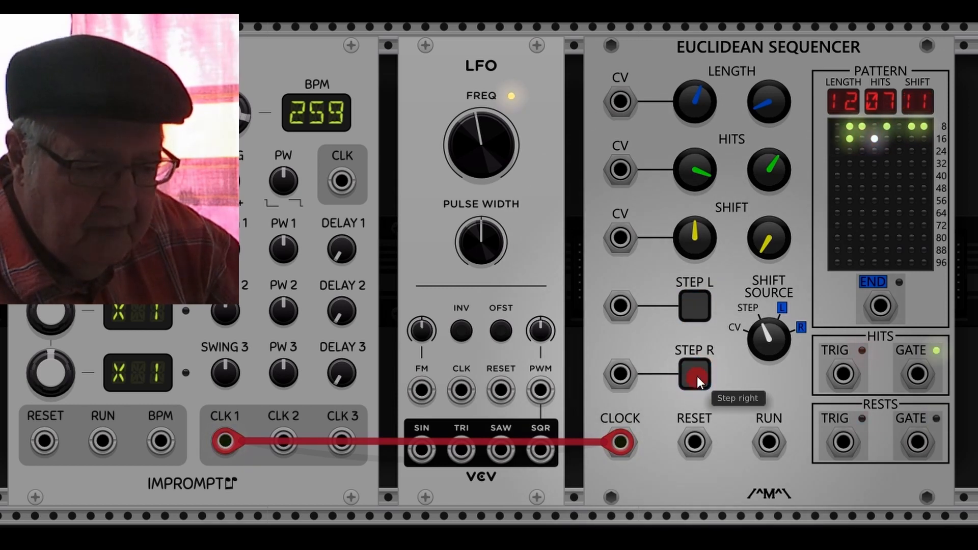
pyautogui.click(695, 375)
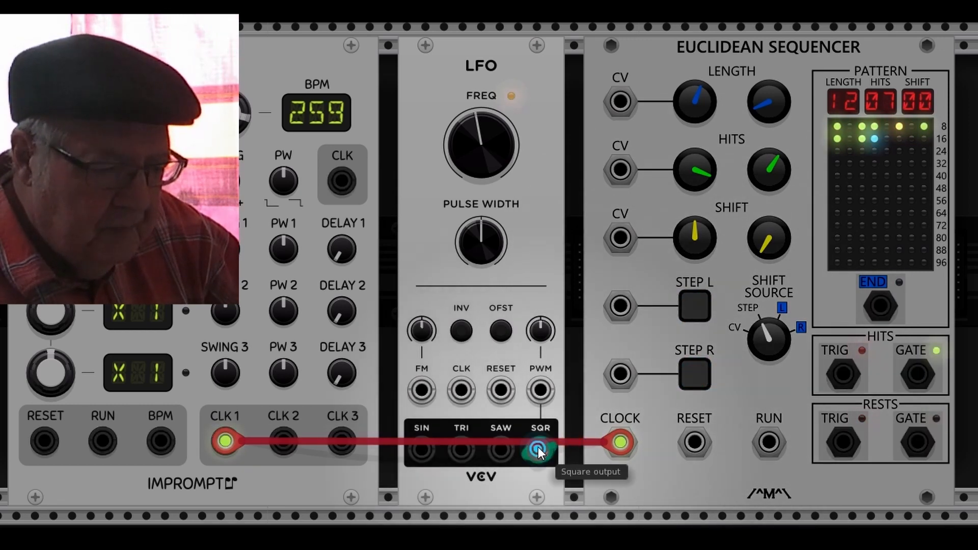
# - Patch the LFO's square output into the Step left trigger input and increase the LFO frequency
pyautogui.moveTo(540, 450); pyautogui.dragTo(622, 308)
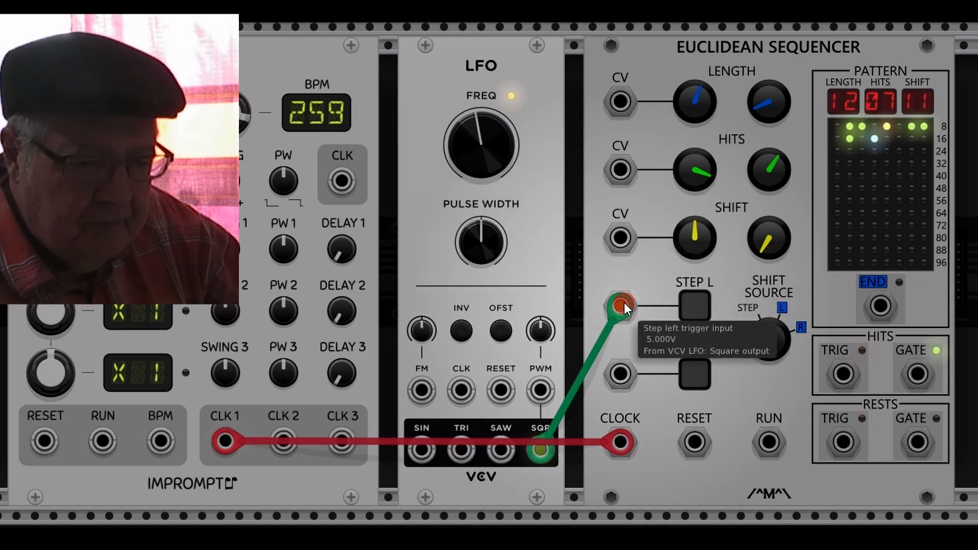
pyautogui.moveTo(485, 148); pyautogui.dragTo(477, 147)
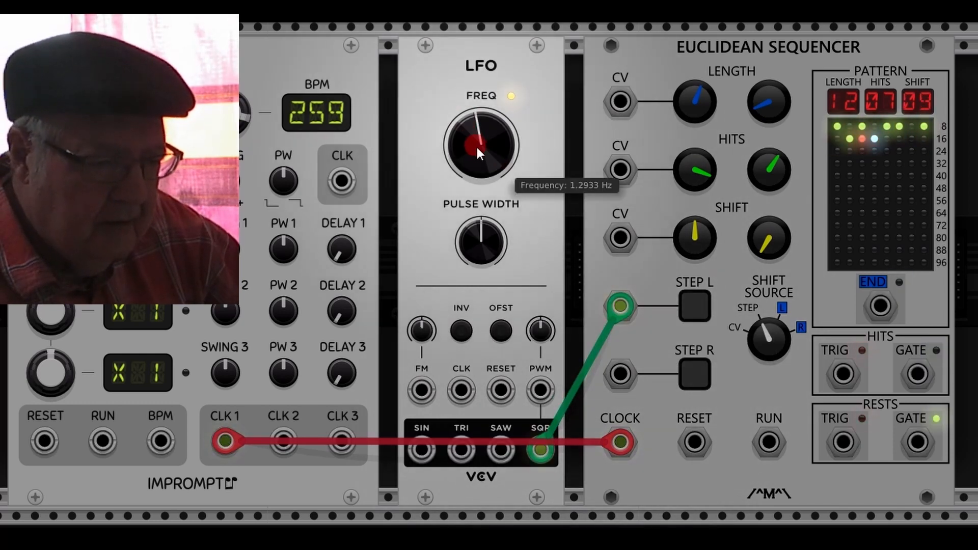
pyautogui.moveTo(484, 204); pyautogui.dragTo(478, 146)
# - Disconnect the LFO's square output cable from the Step left trigger input
pyautogui.click(615, 303)
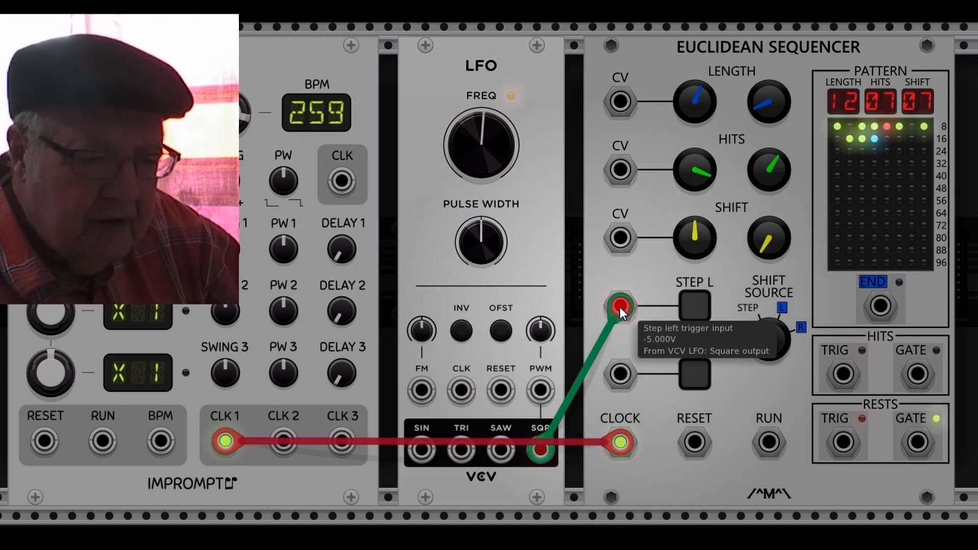
pyautogui.moveTo(618, 305); pyautogui.dragTo(510, 332)
pyautogui.click(762, 340)
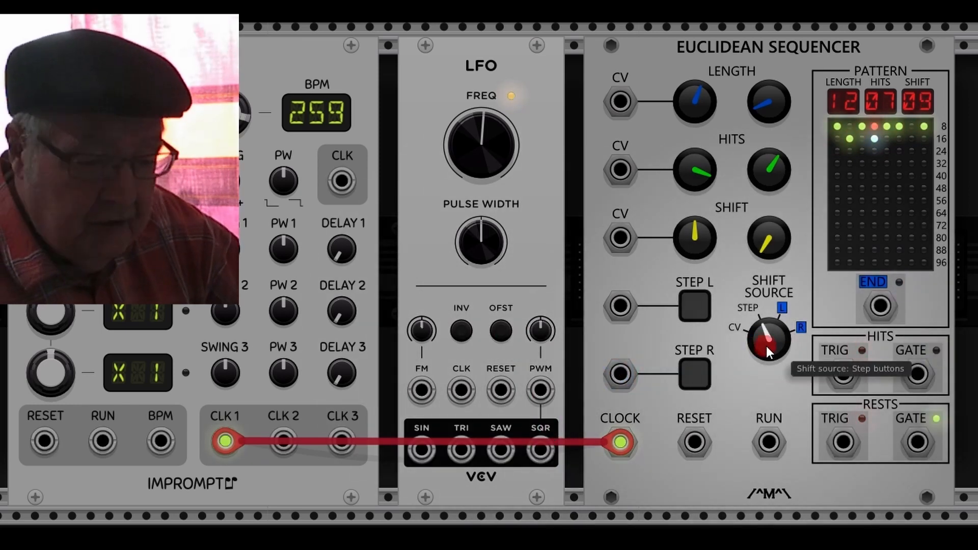
pyautogui.moveTo(766, 347)
pyautogui.mouseDown()
pyautogui.moveTo(474, 201)
pyautogui.moveTo(769, 336)
pyautogui.moveTo(478, 201)
pyautogui.moveTo(487, 195)
pyautogui.moveTo(465, 204)
pyautogui.moveTo(775, 421)
pyautogui.mouseUp()
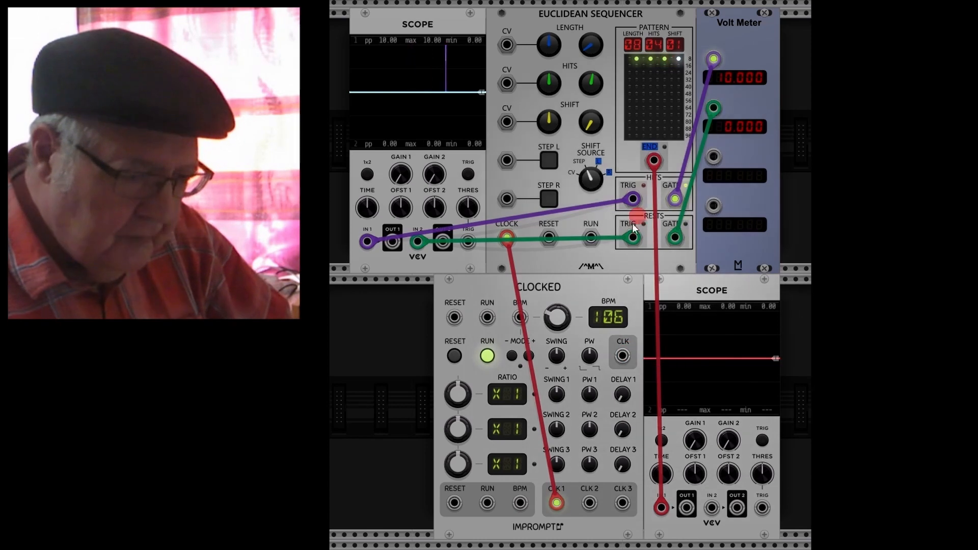
# - Examine the sequencer's hit and rest outputs on the connected scope and volt meter
pyautogui.moveTo(609, 203); pyautogui.dragTo(633, 199)
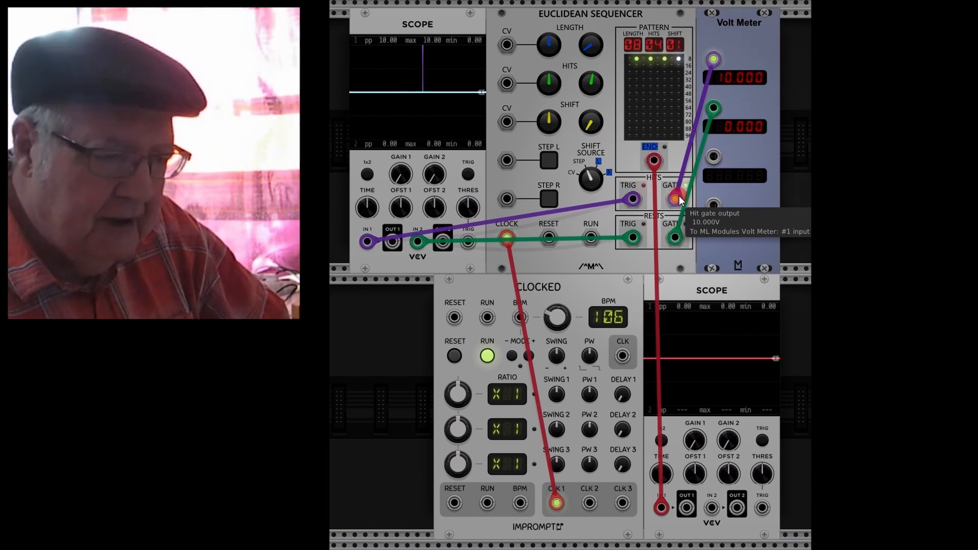
pyautogui.moveTo(678, 199)
pyautogui.mouseDown()
pyautogui.moveTo(745, 71)
pyautogui.moveTo(716, 65)
pyautogui.moveTo(727, 92)
pyautogui.moveTo(741, 75)
pyautogui.moveTo(732, 160)
pyautogui.moveTo(683, 286)
pyautogui.mouseUp()
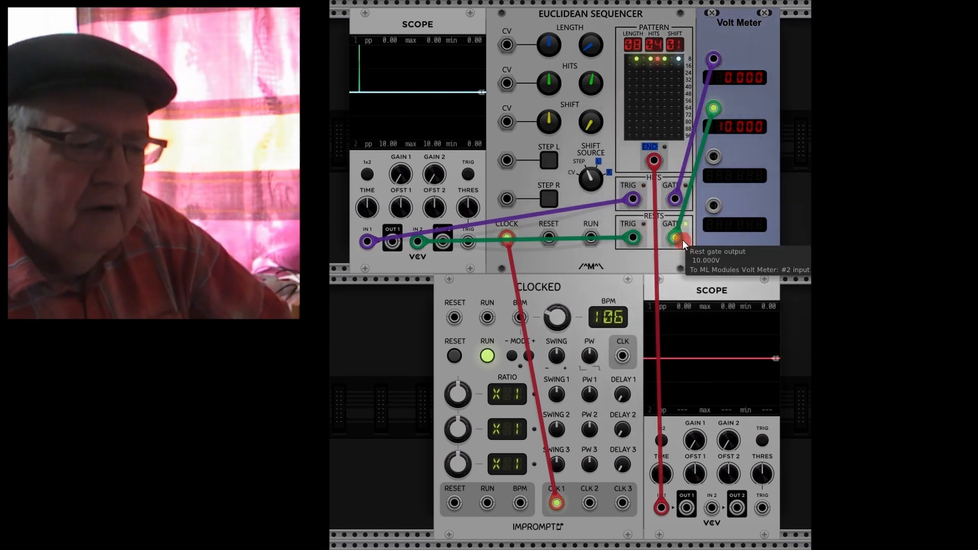
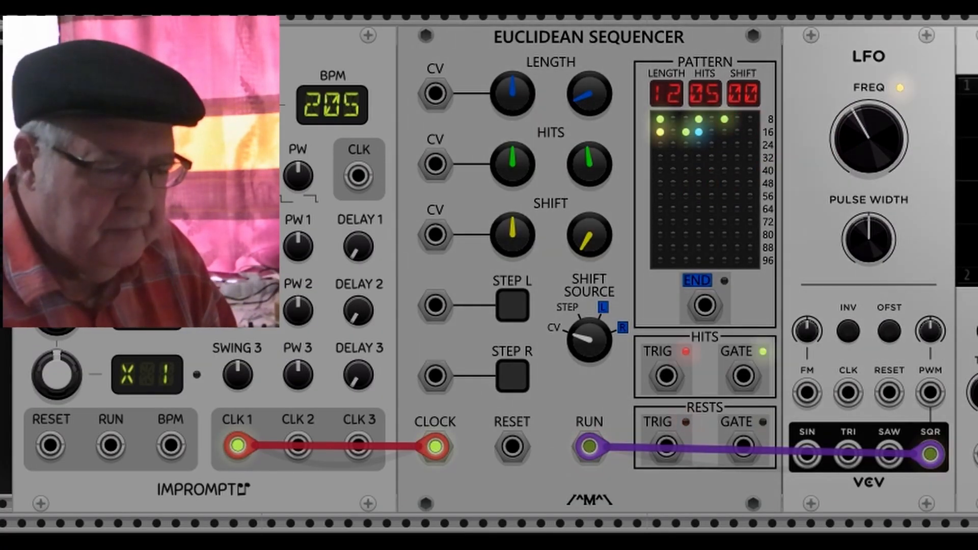
# - Move the clock, Euclidean Sequencer and LFO modules left along the rack, leaving a gap before the scope
pyautogui.moveTo(219, 67); pyautogui.dragTo(26, 66)
pyautogui.moveTo(584, 80); pyautogui.dragTo(583, 81)
pyautogui.moveTo(572, 39); pyautogui.dragTo(380, 37)
pyautogui.moveTo(816, 61); pyautogui.dragTo(619, 66)
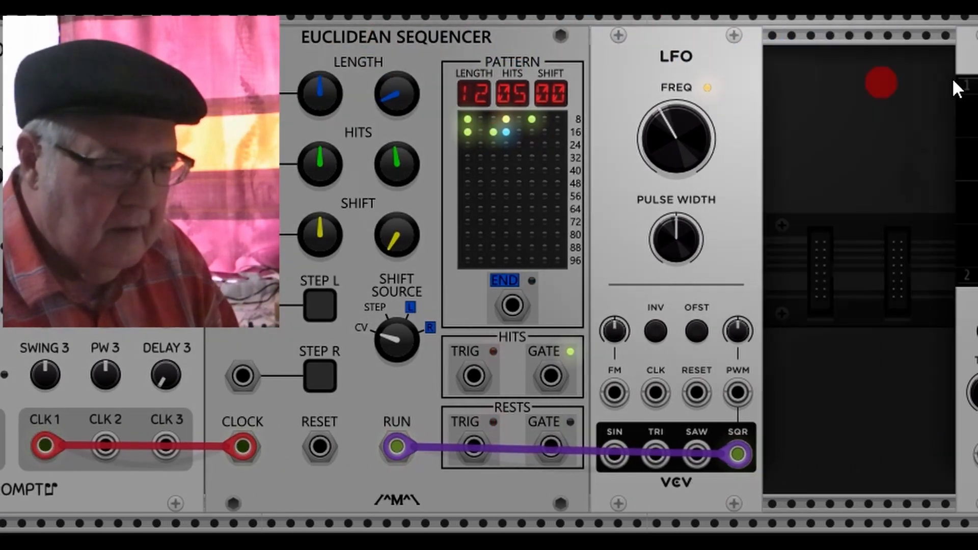
# - Move the scope module directly beside the LFO and patch the LFO's square output into the scope's channel 1 input
pyautogui.moveTo(977, 60); pyautogui.dragTo(847, 65)
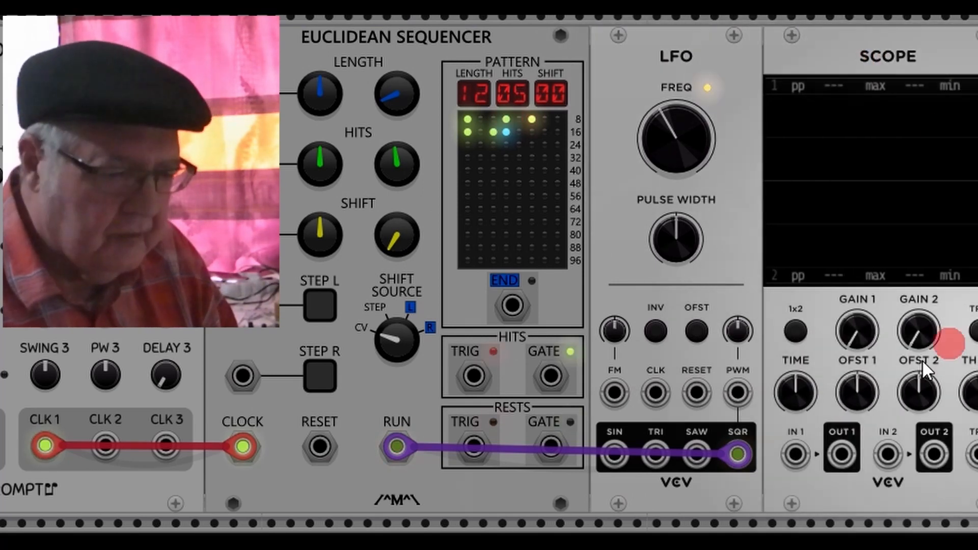
pyautogui.rightClick(737, 456)
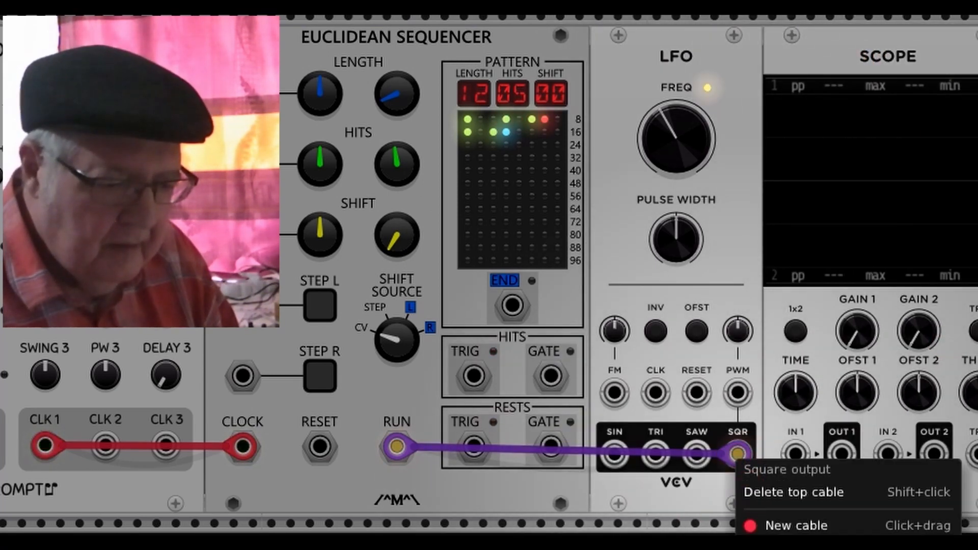
pyautogui.click(796, 526)
pyautogui.click(798, 459)
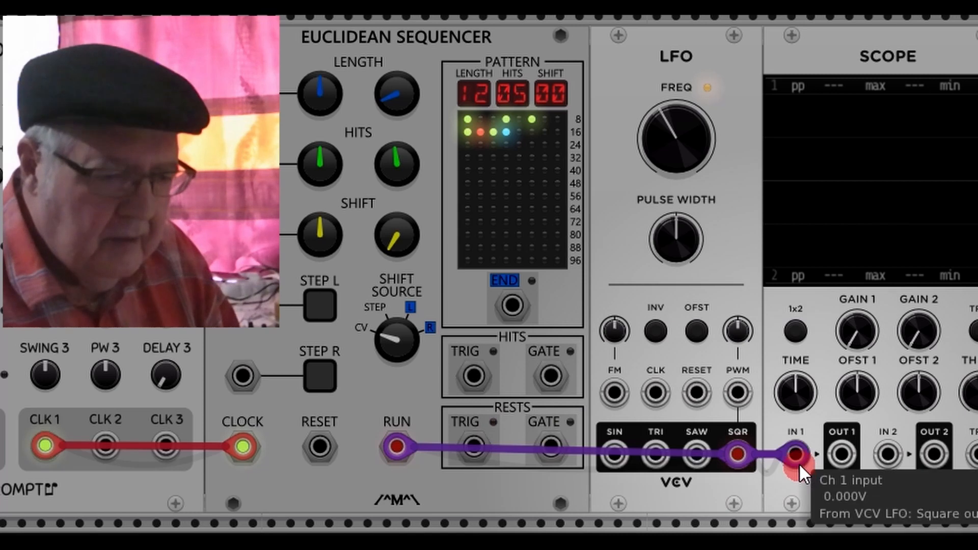
# - Lower the scope's time setting and vary the LFO frequency up and back down to control how long the Run gate stays high
pyautogui.moveTo(796, 392); pyautogui.dragTo(391, 270)
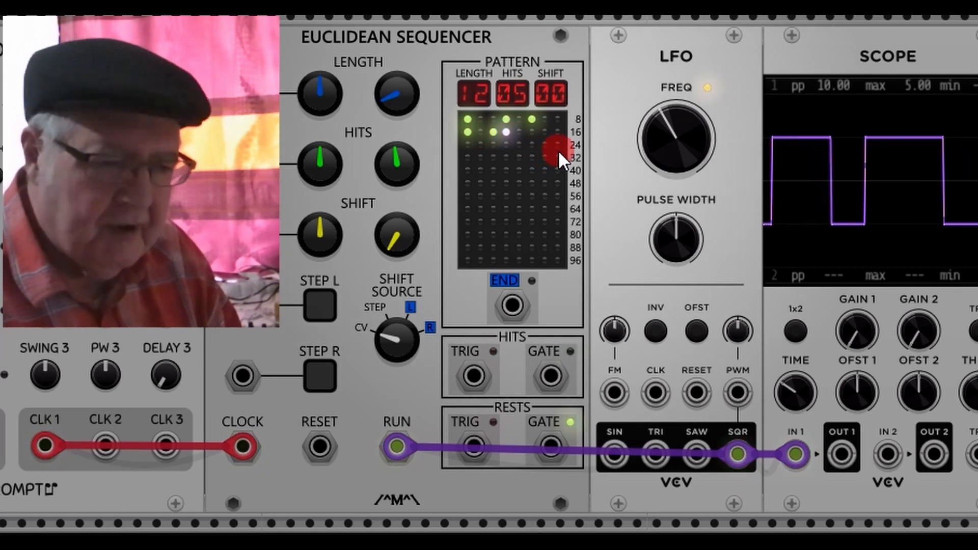
pyautogui.moveTo(645, 128); pyautogui.dragTo(390, 267)
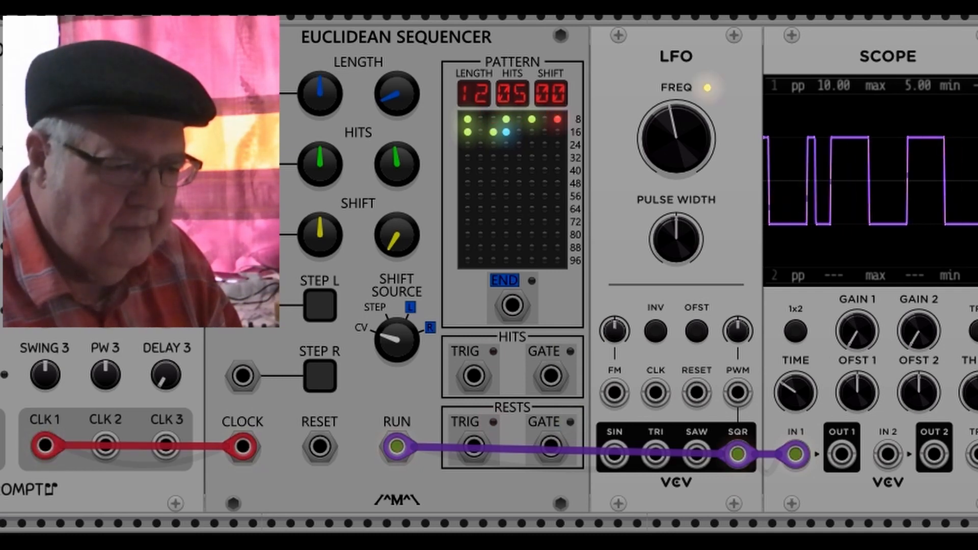
pyautogui.moveTo(683, 139); pyautogui.dragTo(390, 270)
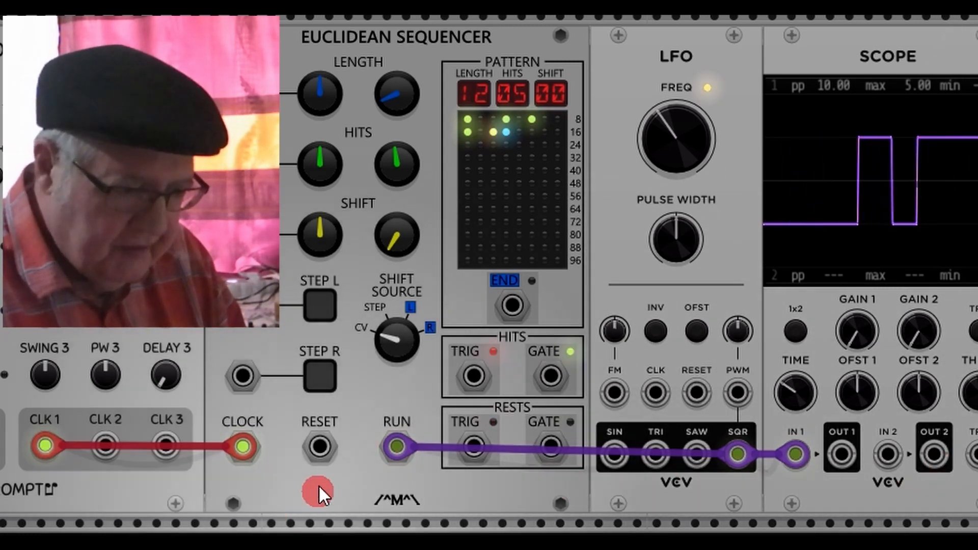
# - Move the LFO square cable from the sequencer's Run input to its Reset input and adjust the master clock tempo
pyautogui.moveTo(393, 445)
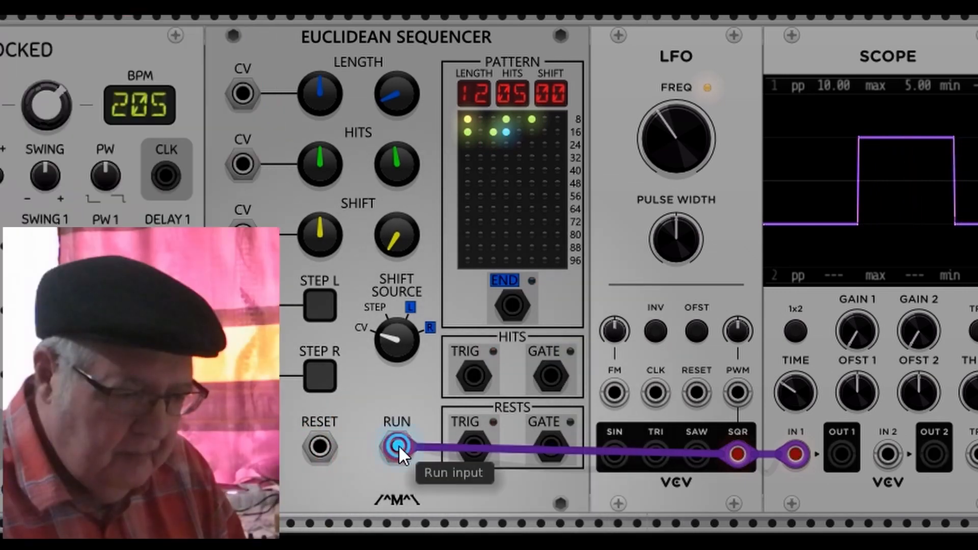
pyautogui.moveTo(398, 445); pyautogui.dragTo(319, 452)
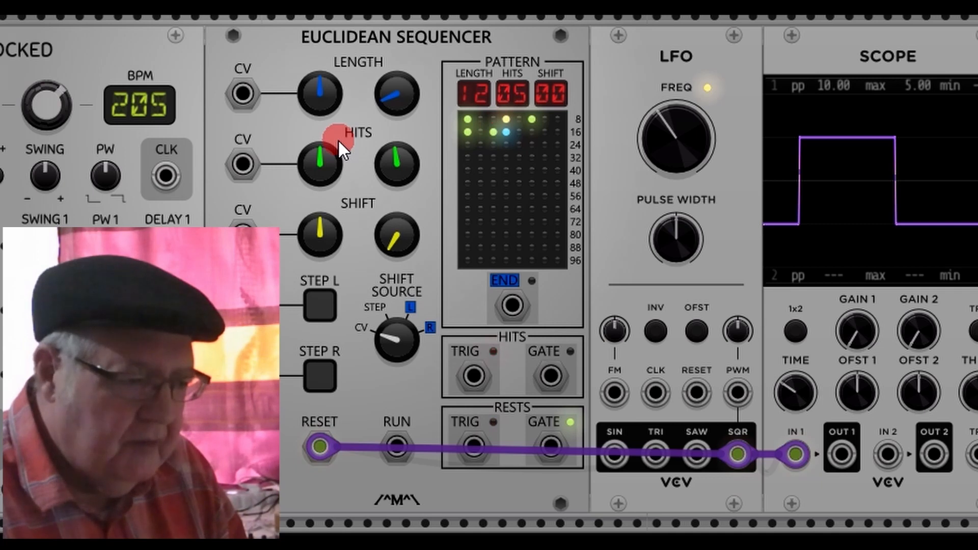
pyautogui.moveTo(49, 107)
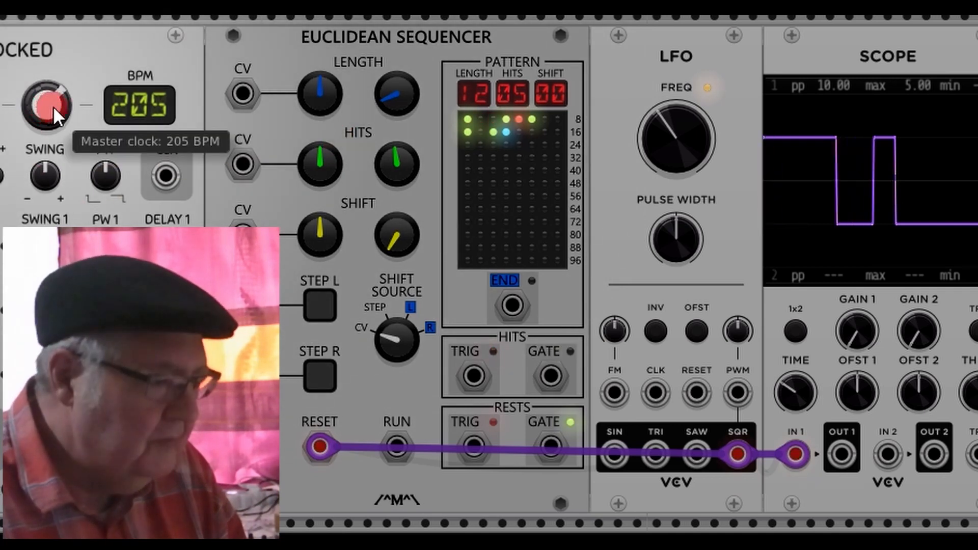
pyautogui.moveTo(53, 106); pyautogui.dragTo(53, 61)
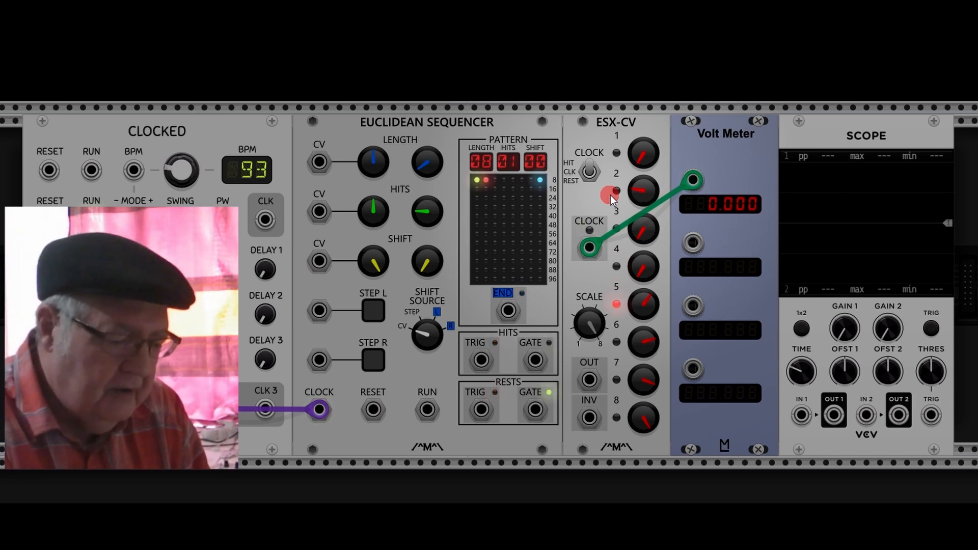
# - Cycle the ESX-CV expander's clock source through its Hit, Clock and Rest settings
pyautogui.click(591, 173)
pyautogui.click(594, 173)
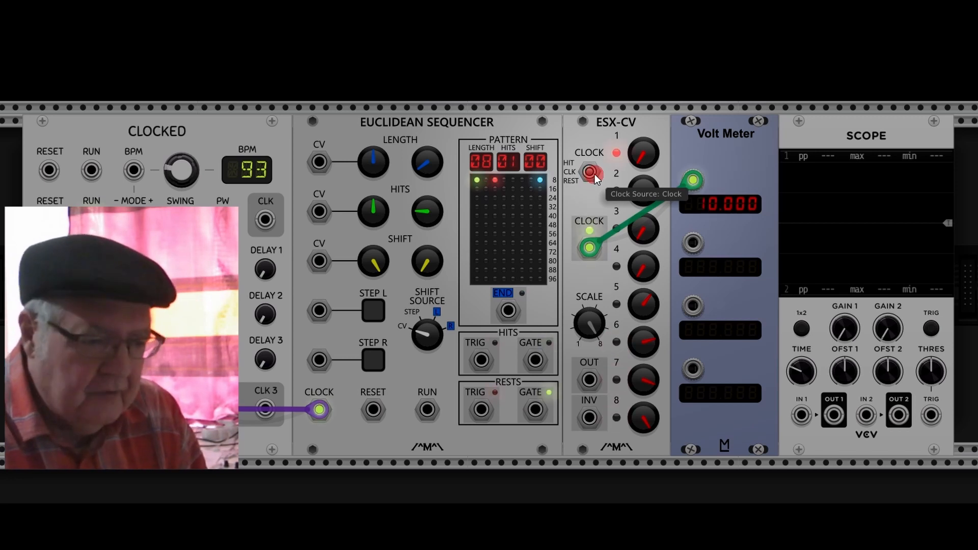
pyautogui.click(592, 175)
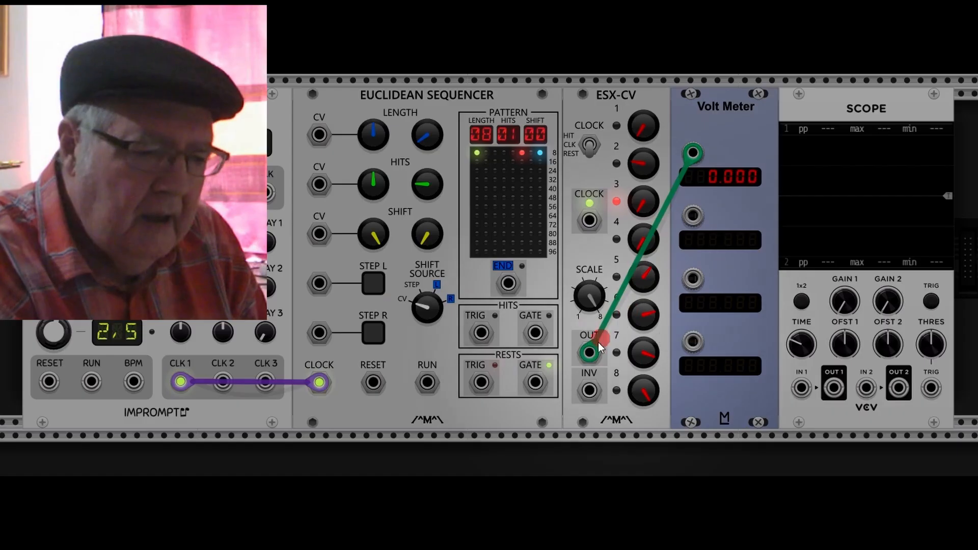
# - Check the ESX-CV step values and patch the expander's inverted output into the Volt Meter's second input
pyautogui.moveTo(594, 354)
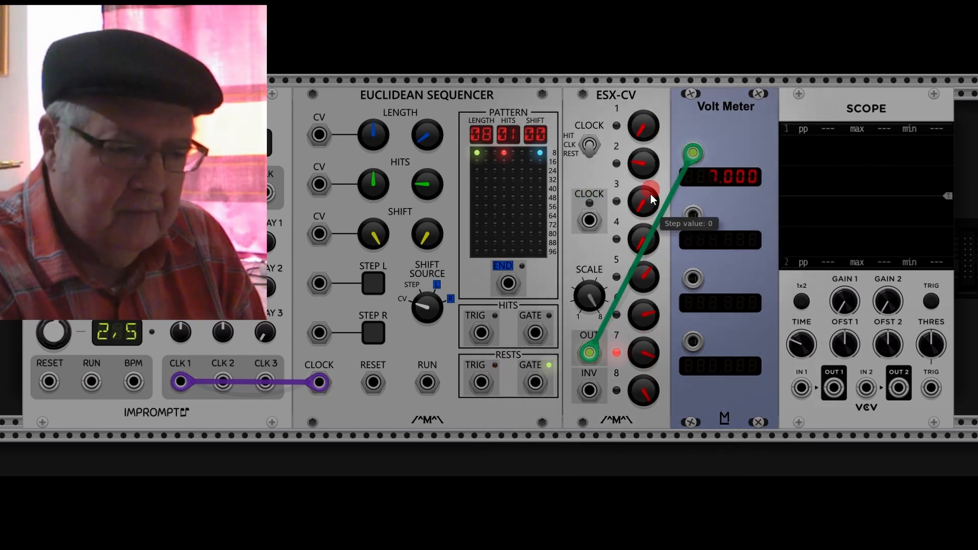
pyautogui.moveTo(651, 252)
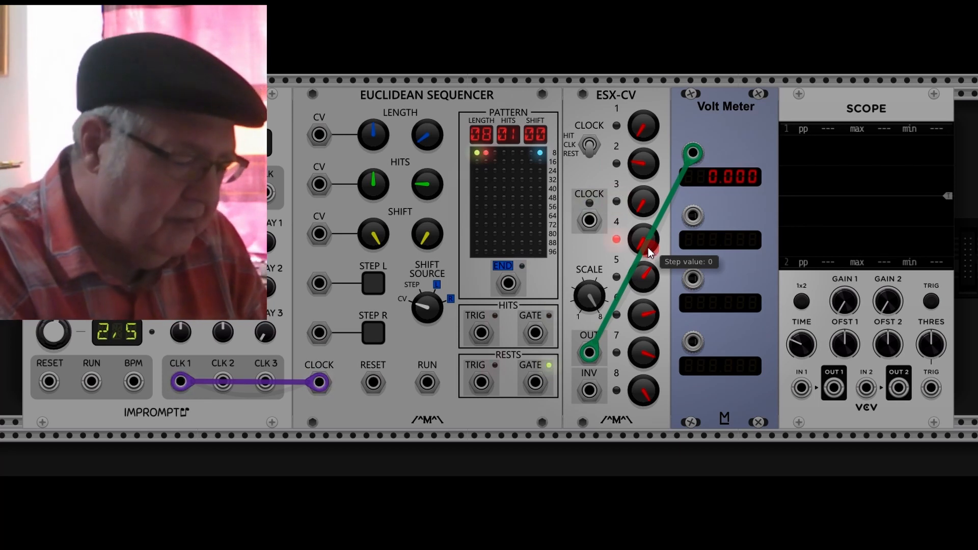
pyautogui.moveTo(427, 139)
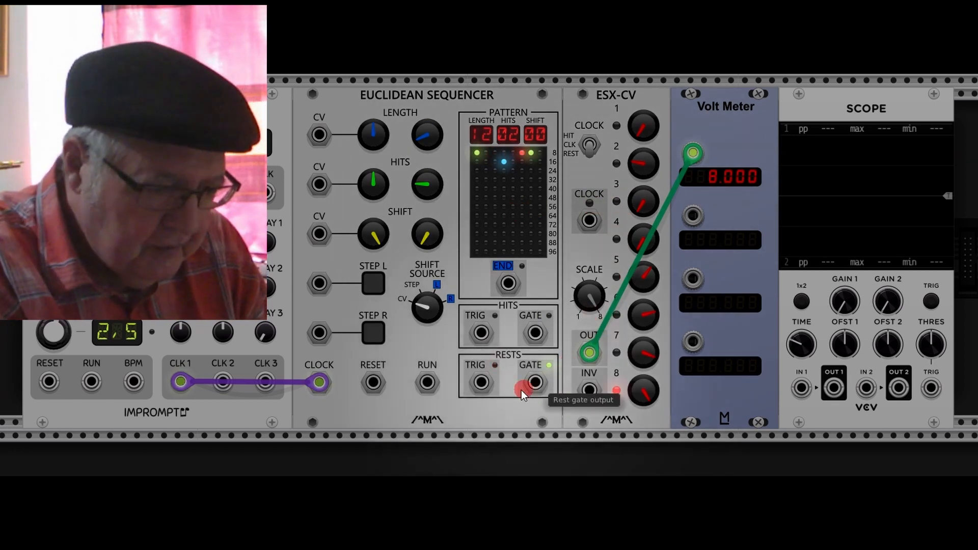
pyautogui.moveTo(589, 391); pyautogui.dragTo(697, 224)
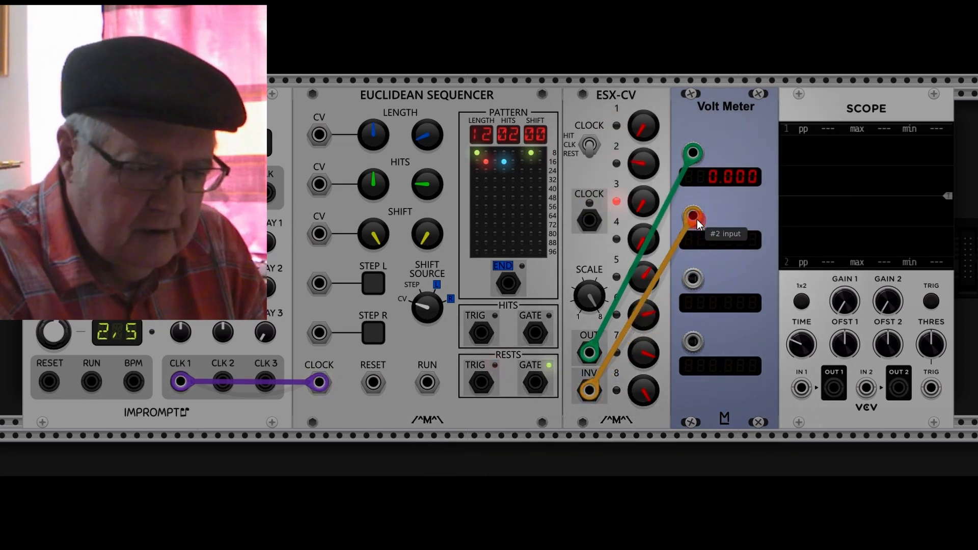
pyautogui.click(953, 215)
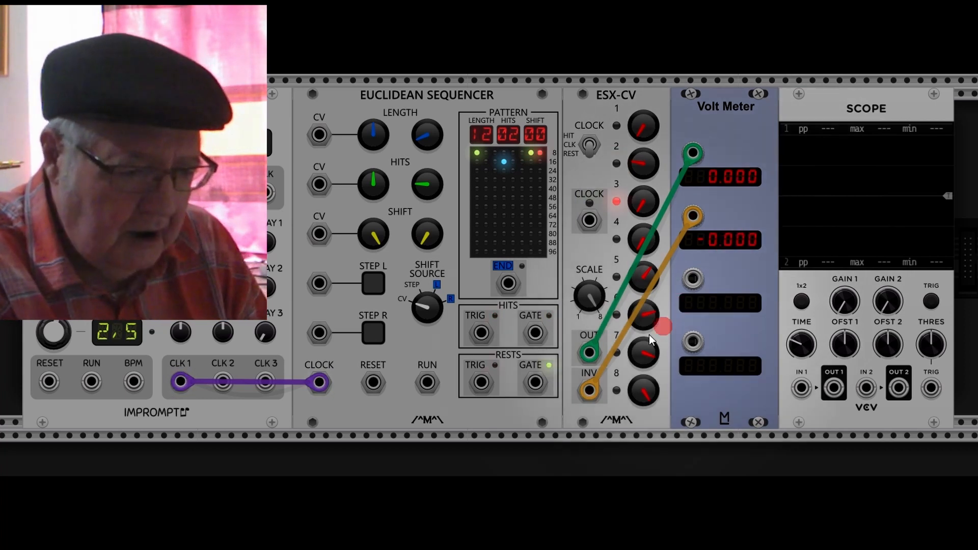
# - Disconnect the ESX-CV's normal and inverted output cables and patch its clock output into the Volt Meter's first input
pyautogui.rightClick(589, 351)
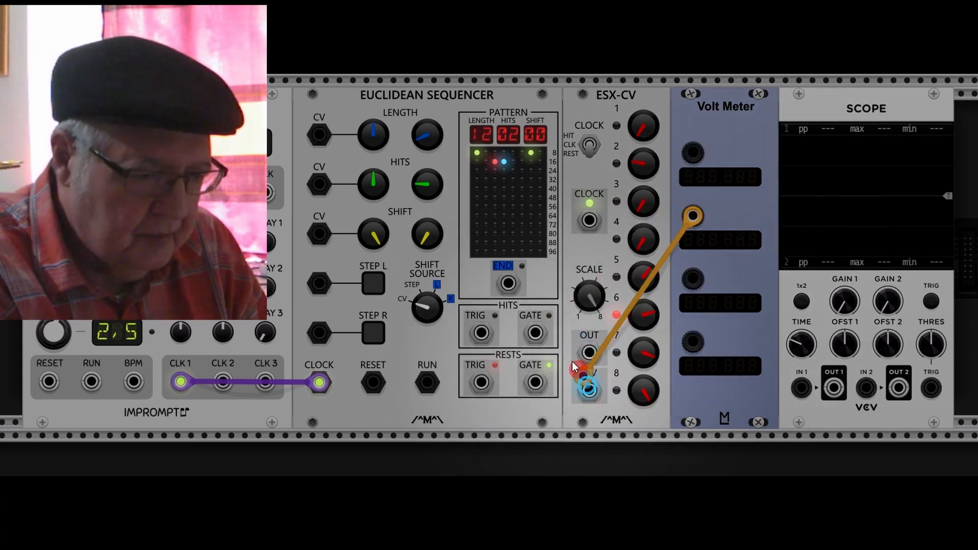
pyautogui.rightClick(590, 390)
pyautogui.moveTo(586, 220); pyautogui.dragTo(693, 153)
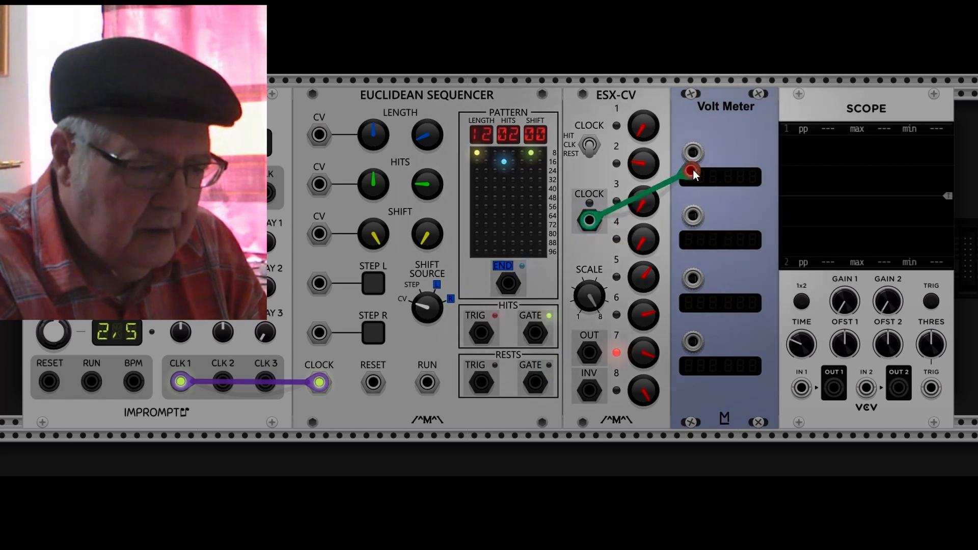
# - Add a second green cable from the ESX-CV's clock output to the scope's channel 1 input and switch the expander's clock source
pyautogui.rightClick(592, 224)
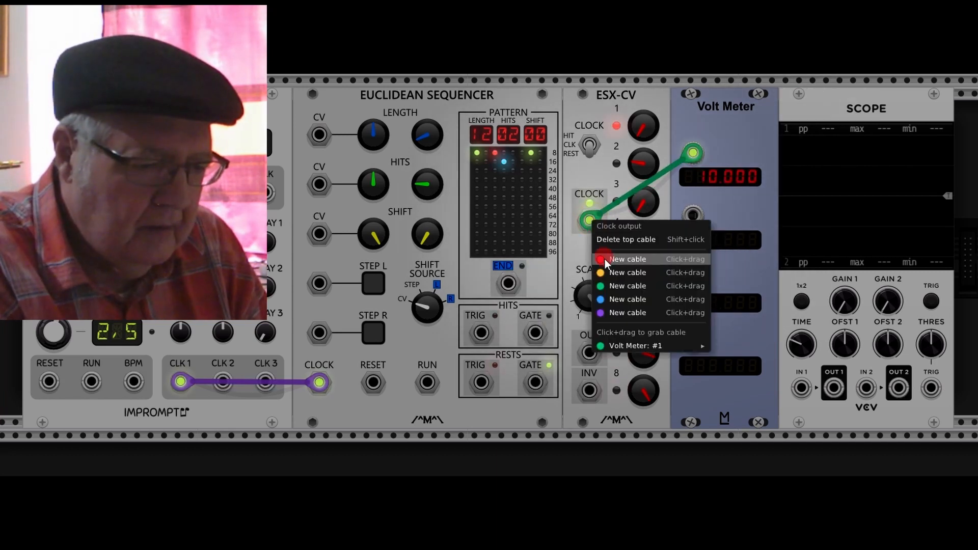
pyautogui.click(624, 284)
pyautogui.click(799, 388)
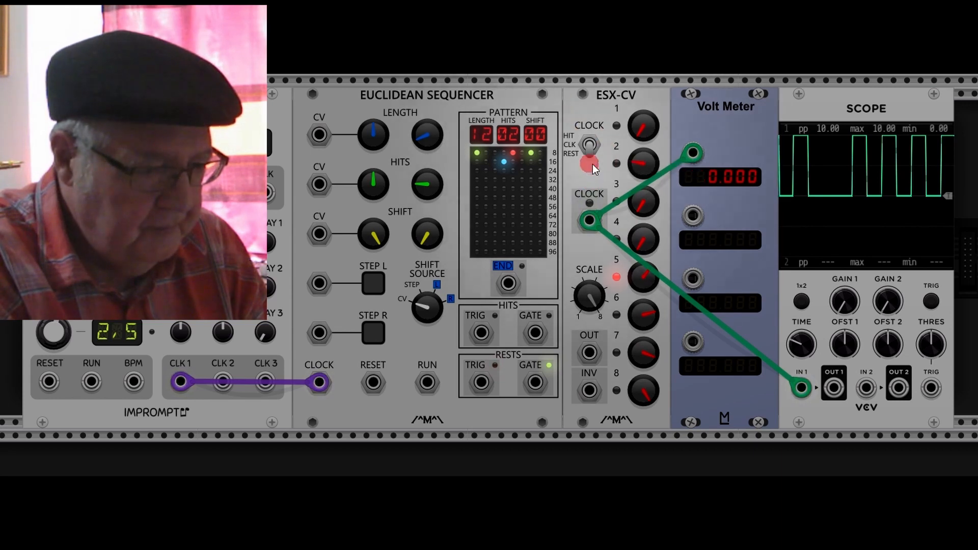
pyautogui.click(591, 146)
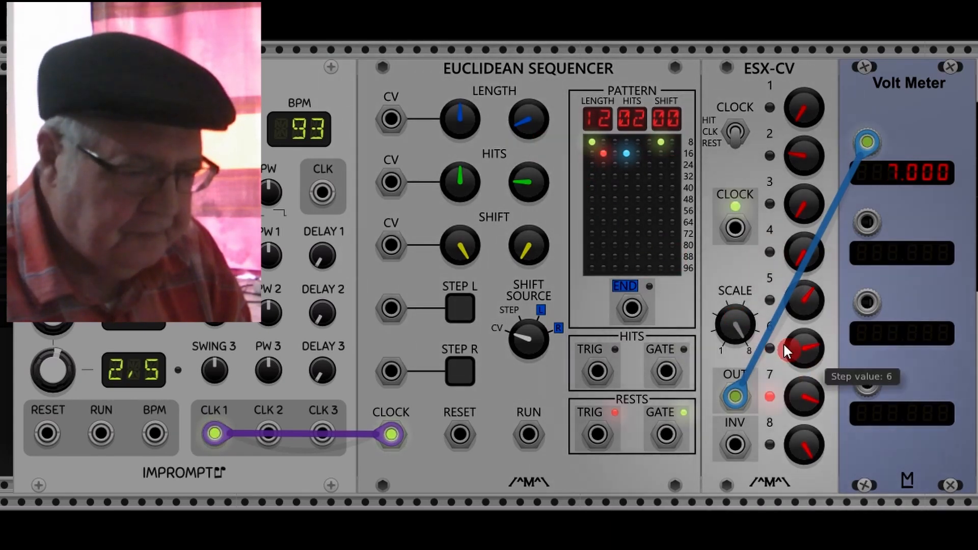
# - Set the ESX-CV scale to 1 and raise the master clock tempo to 142 BPM
pyautogui.moveTo(741, 325); pyautogui.dragTo(739, 345)
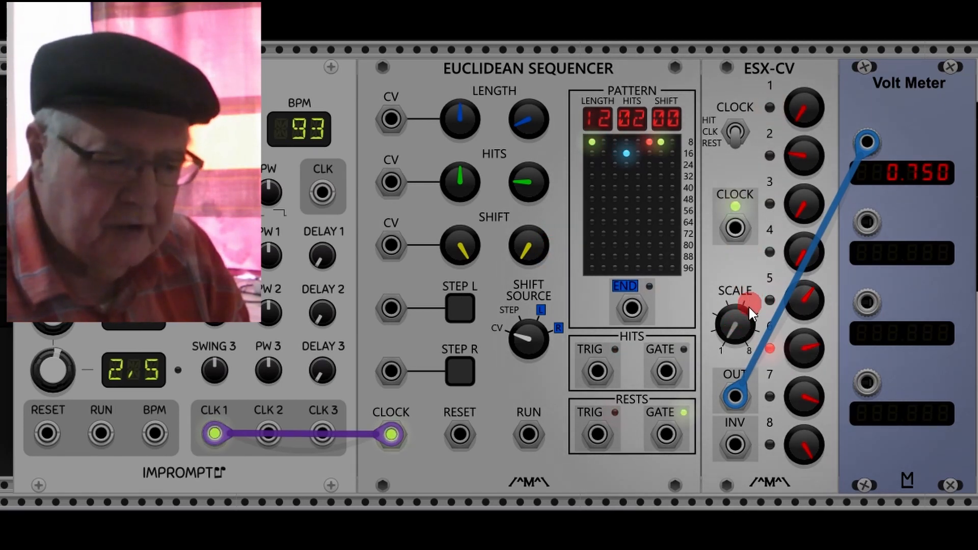
pyautogui.moveTo(741, 344)
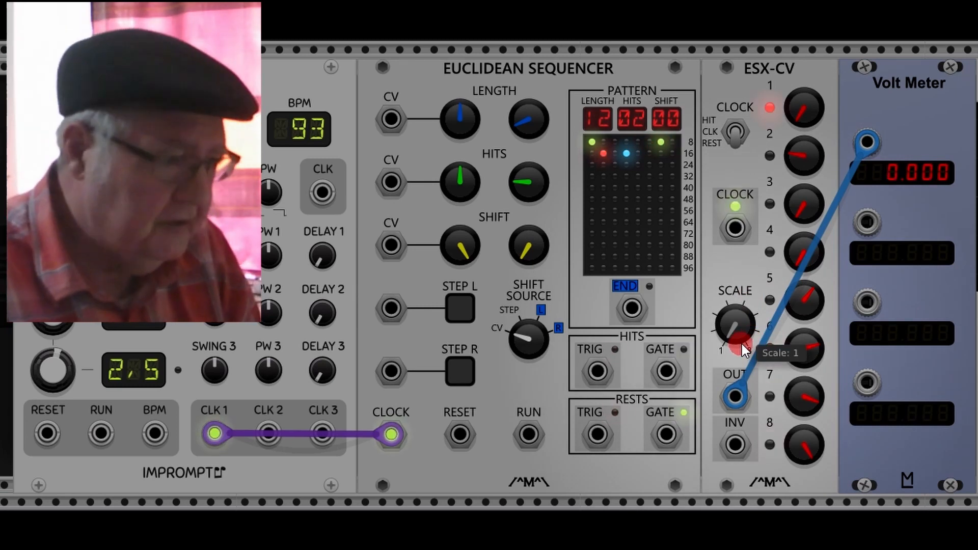
pyautogui.moveTo(233, 137); pyautogui.dragTo(233, 88)
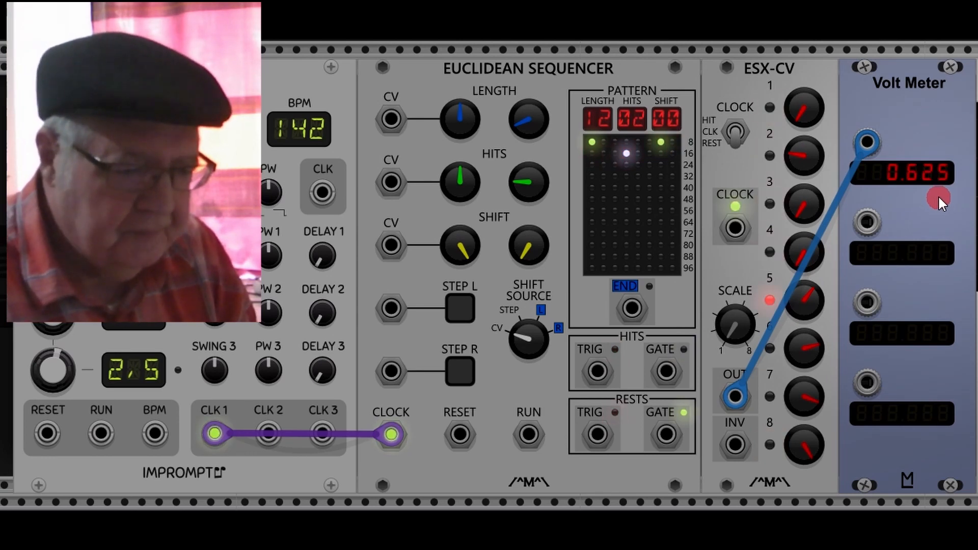
# - Raise the ESX-CV scale to 2, followed by the maximum of 8
pyautogui.moveTo(730, 338); pyautogui.dragTo(555, 246)
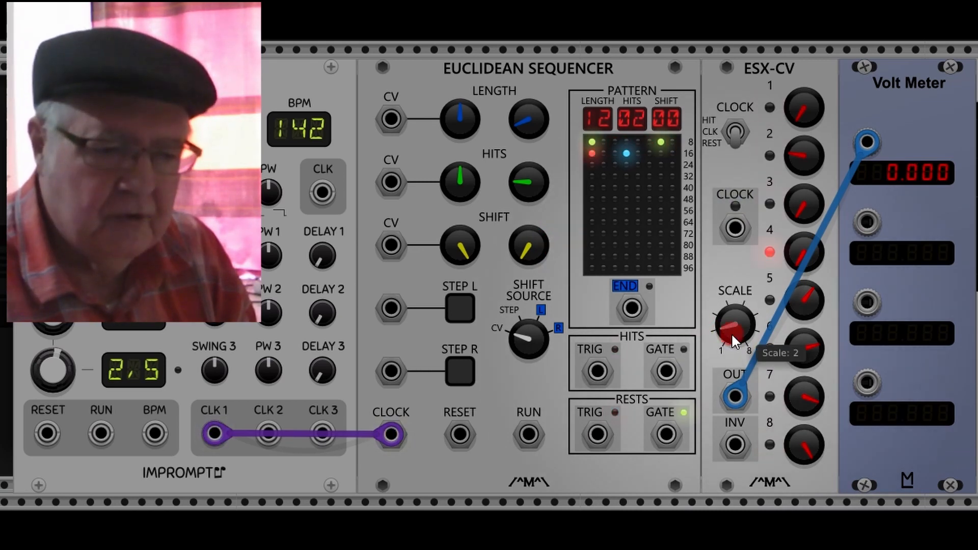
pyautogui.moveTo(731, 332)
pyautogui.mouseDown()
pyautogui.moveTo(550, 244)
pyautogui.moveTo(738, 321)
pyautogui.mouseUp()
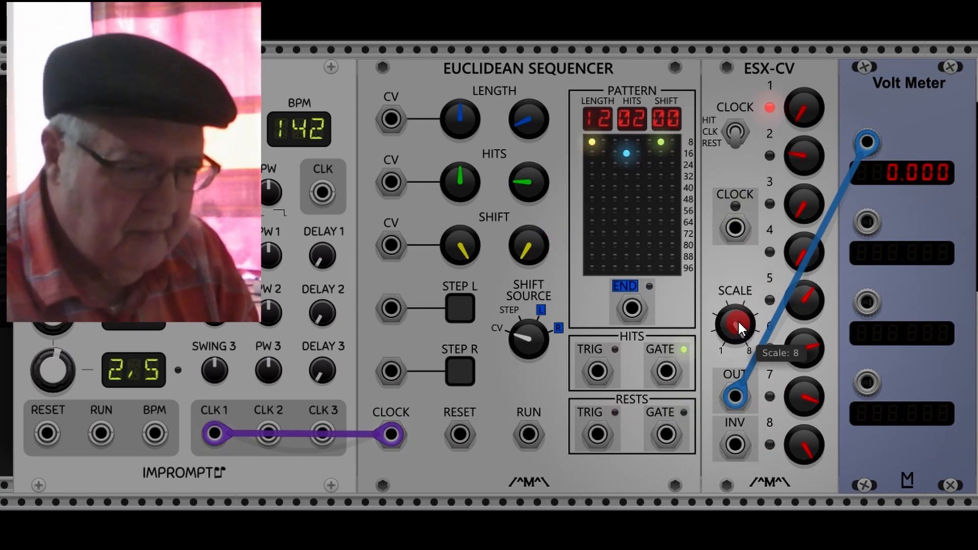
# - Set ESX-CV step 1 to about 1.27, step 4 to 1.28, step 7 to 5.58 and step 8 to 6.79, and adjust steps 5 and 6
pyautogui.moveTo(811, 255); pyautogui.dragTo(811, 245)
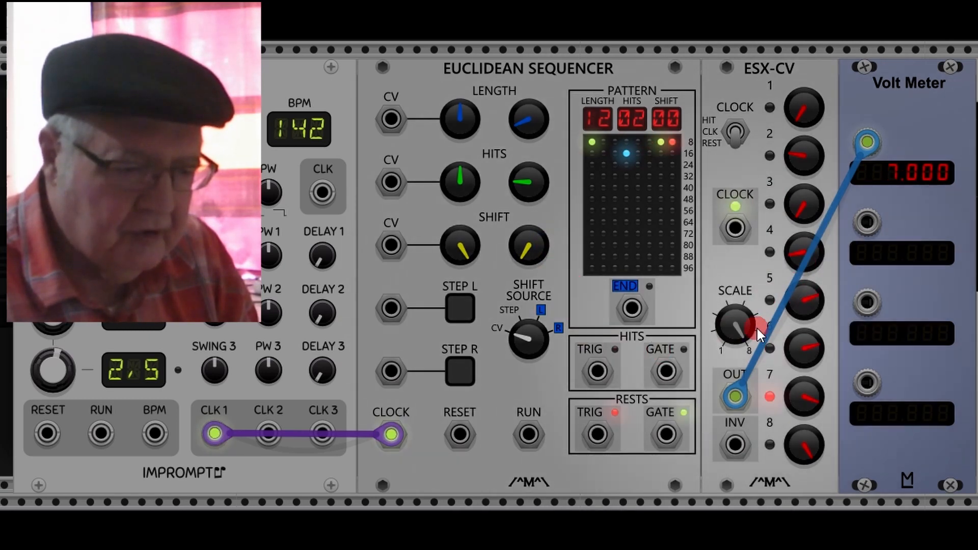
pyautogui.moveTo(809, 348); pyautogui.dragTo(806, 348)
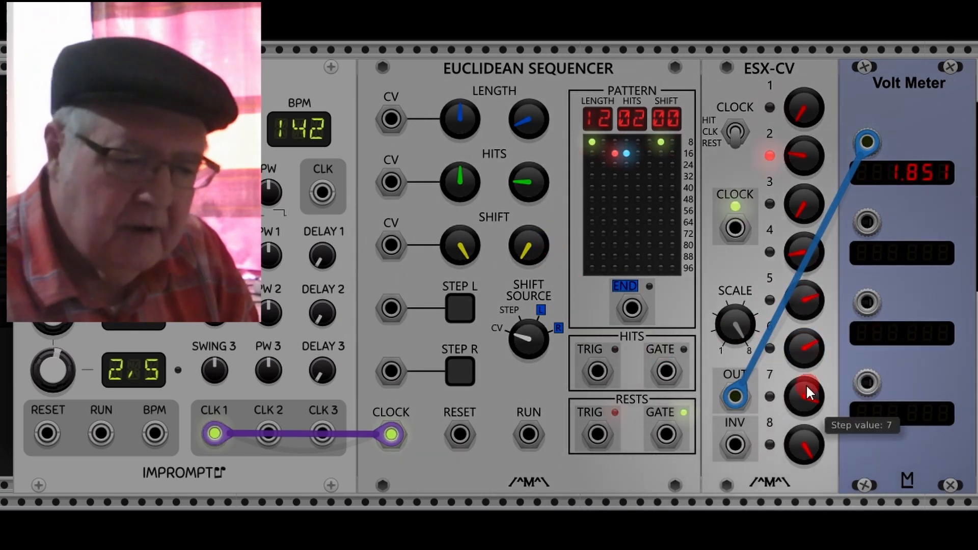
pyautogui.moveTo(806, 385); pyautogui.dragTo(807, 389)
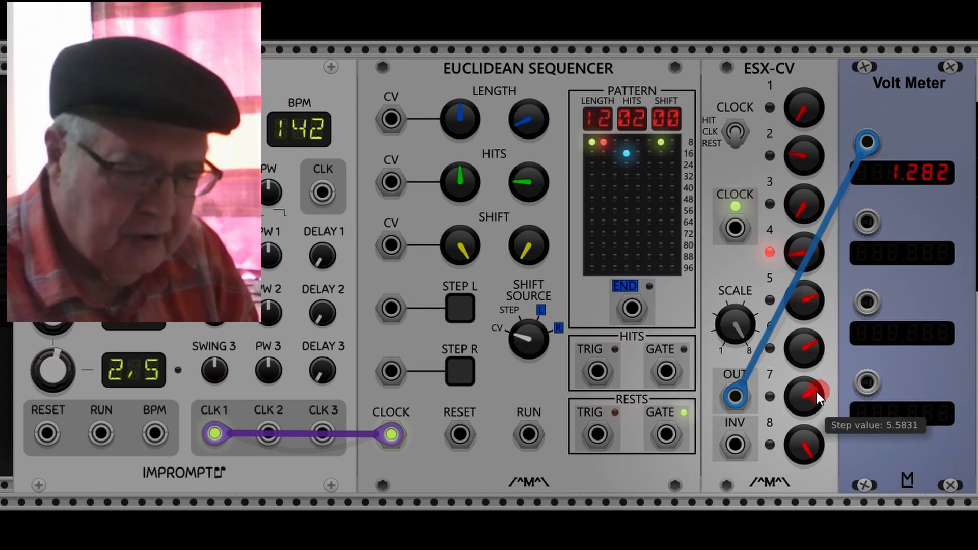
pyautogui.moveTo(808, 445); pyautogui.dragTo(808, 441)
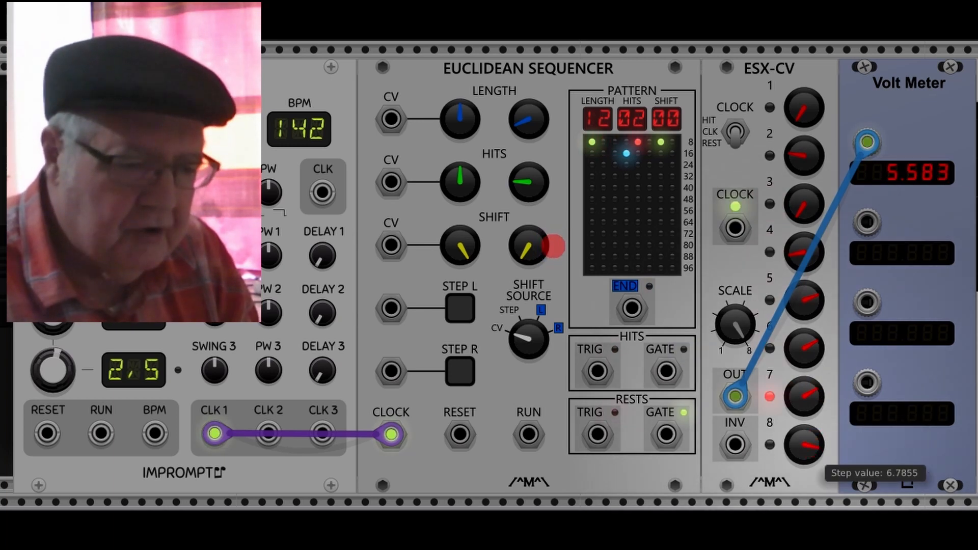
pyautogui.moveTo(815, 131); pyautogui.dragTo(815, 134)
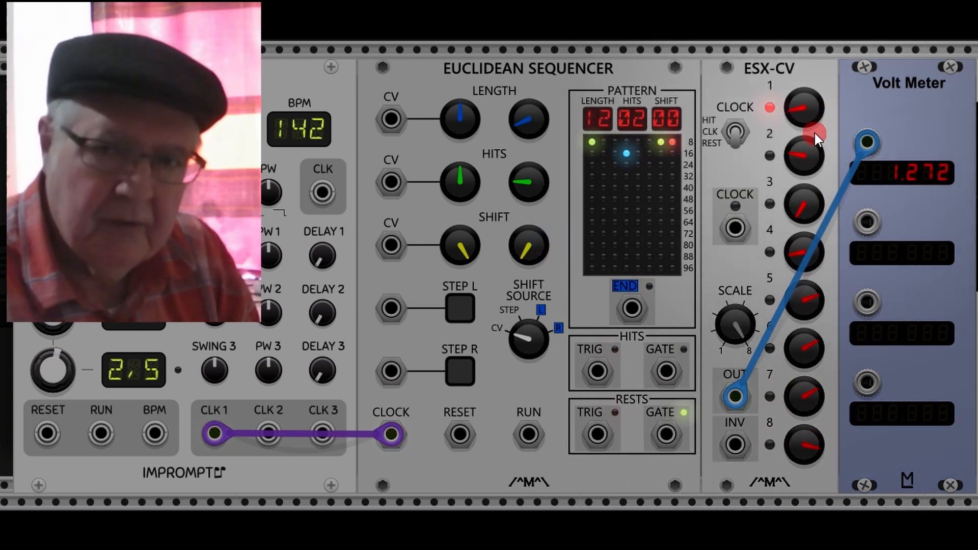